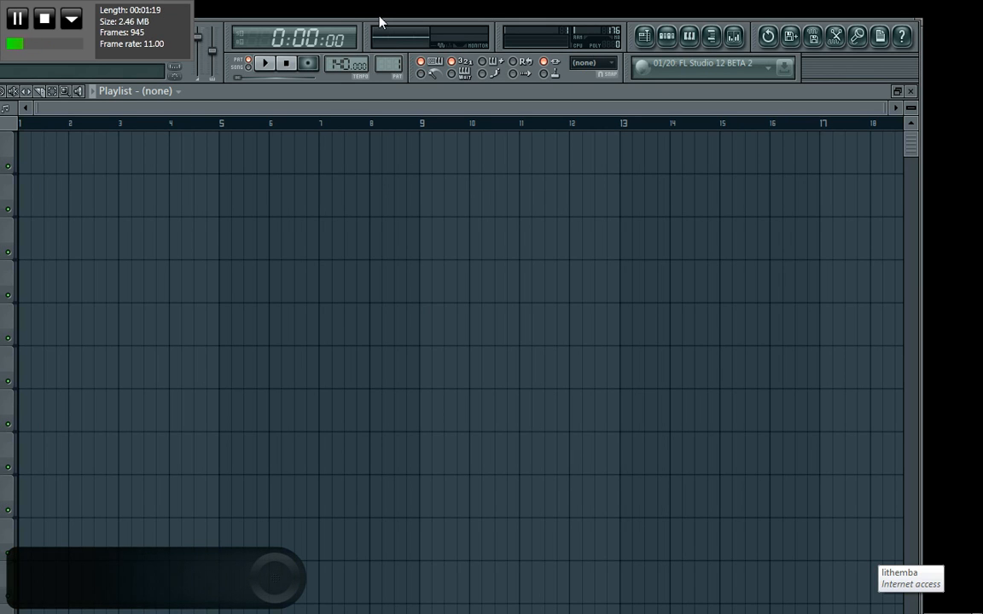
# Hide the screen recorder's toolbar and maximize the main window
pyautogui.click(75, 23)
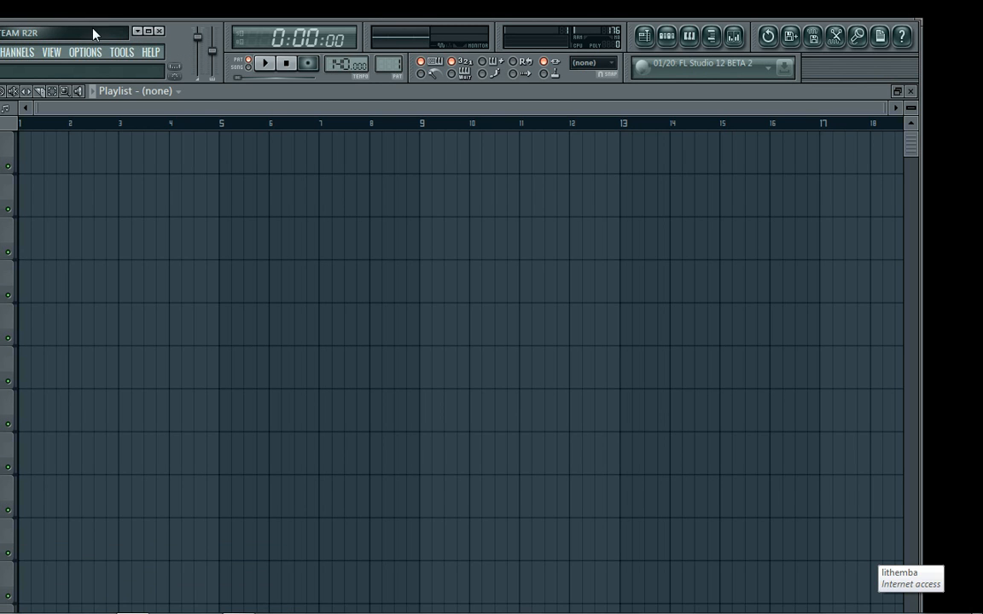
pyautogui.click(148, 32)
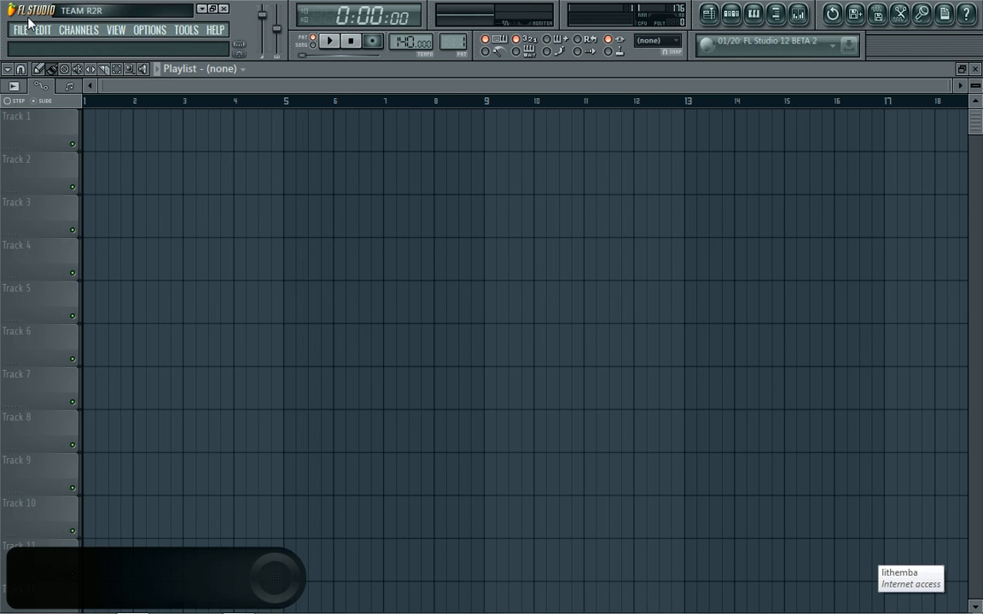
pyautogui.click(19, 30)
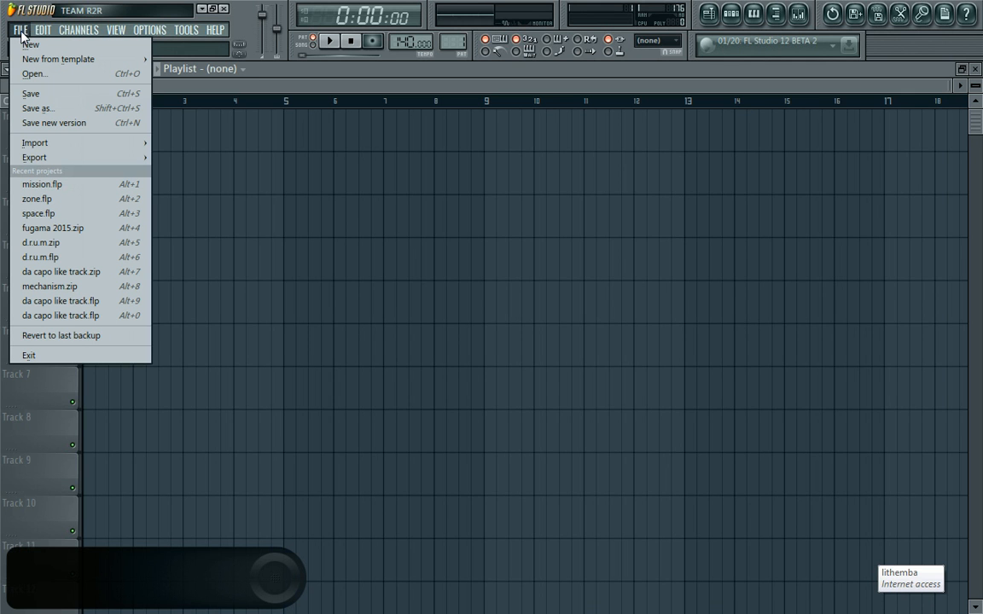
pyautogui.click(22, 33)
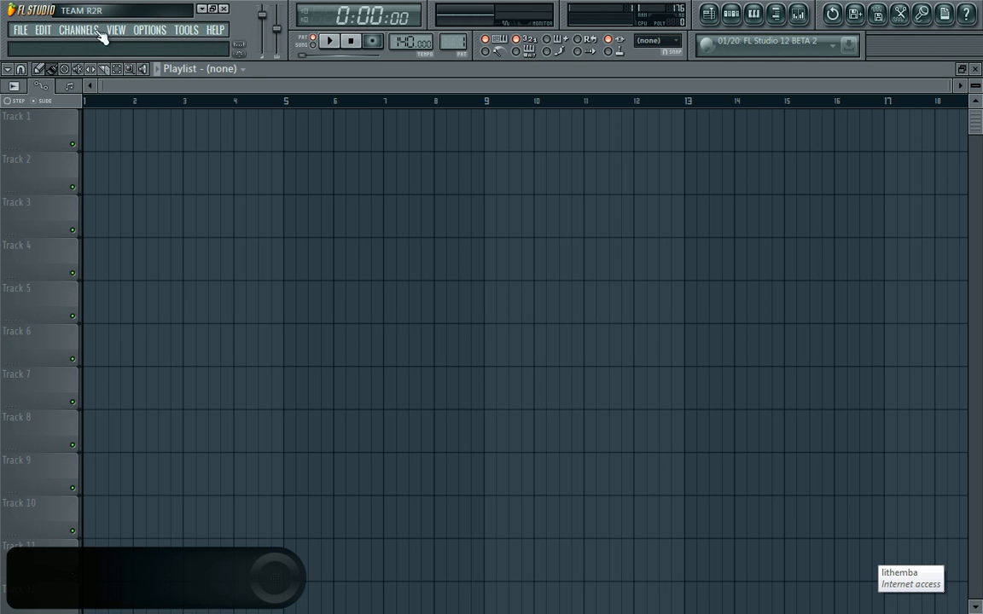
# Add a new Hypersonic instrument channel to the project
pyautogui.click(78, 30)
pyautogui.moveTo(83, 40)
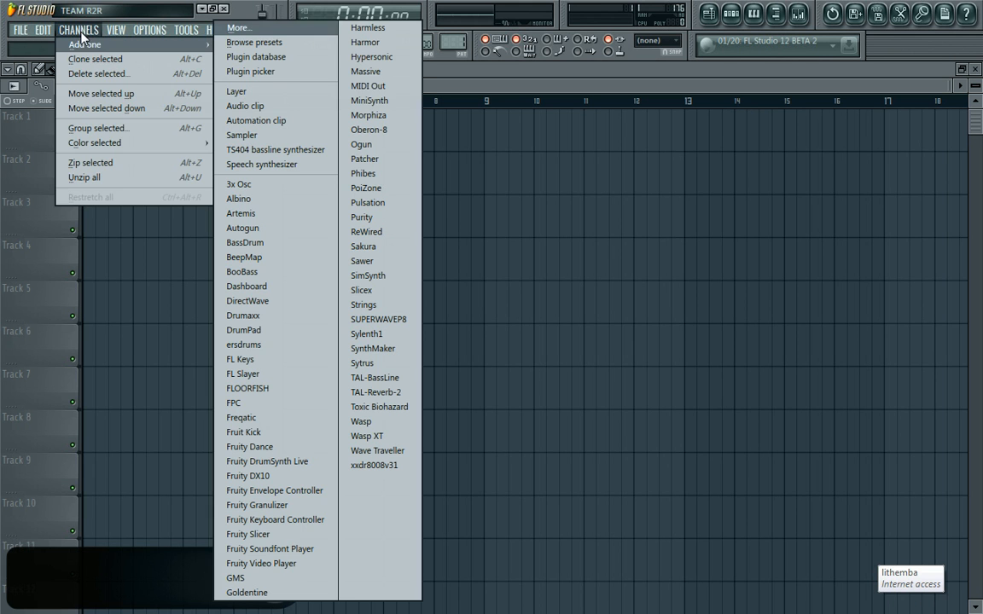
pyautogui.click(369, 60)
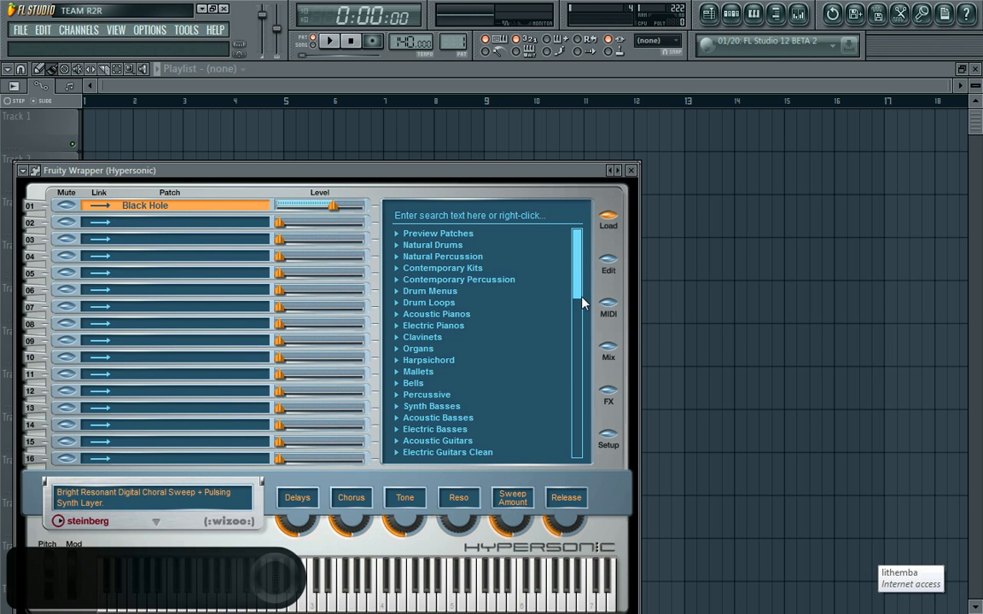
# Show the recording toolbar of Microsoft Expression Encoder Screen Capture again
pyautogui.press('super')
pyautogui.click(833, 605)
pyautogui.rightClick(805, 527)
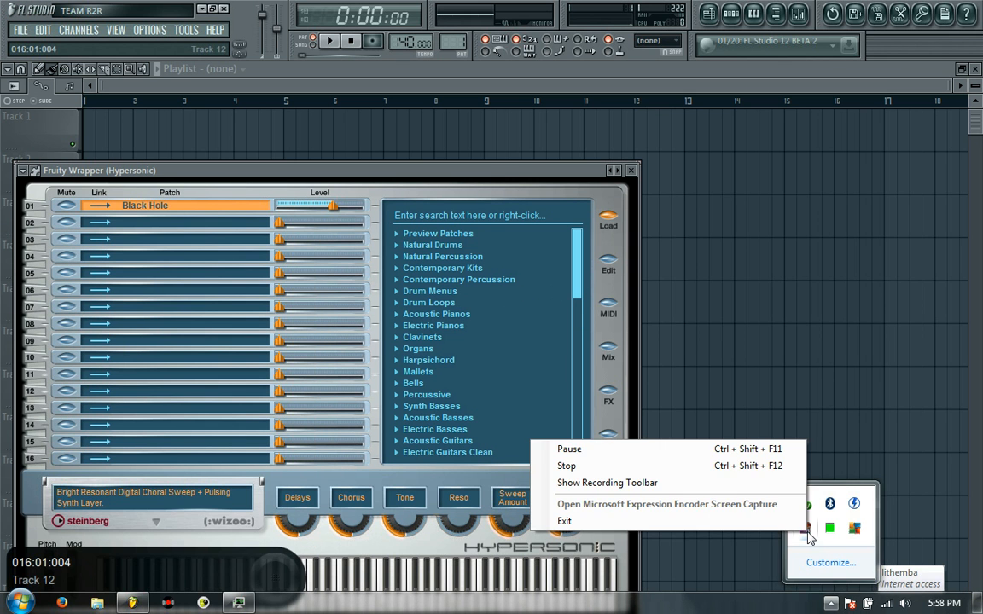
pyautogui.click(700, 483)
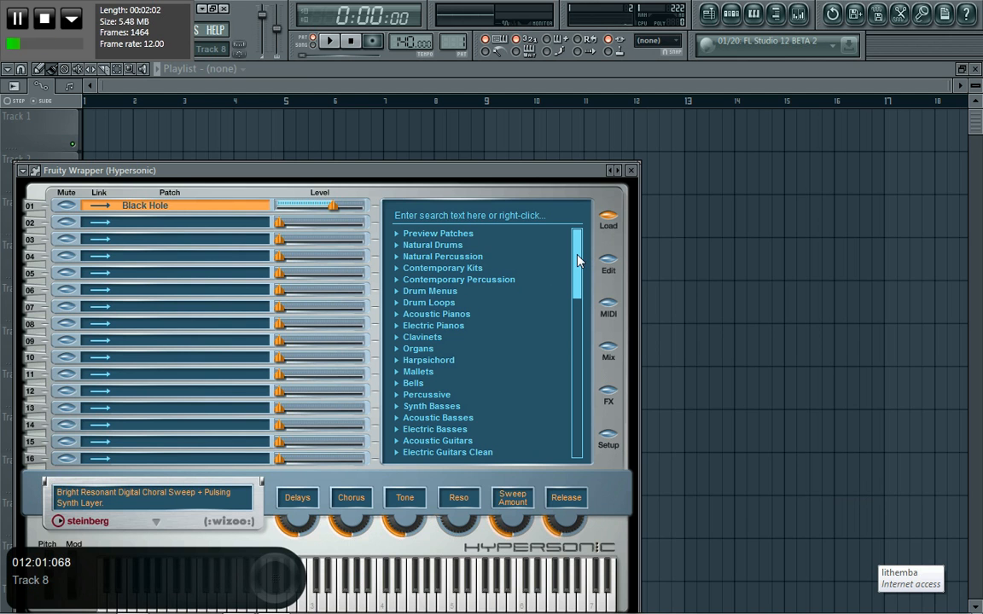
# Expand the Electric Pianos category in Hypersonic's patch list and select Med Vintage EP
pyautogui.moveTo(578, 256); pyautogui.dragTo(578, 230)
pyautogui.moveTo(578, 272)
pyautogui.mouseDown()
pyautogui.moveTo(580, 335)
pyautogui.moveTo(577, 288)
pyautogui.mouseUp()
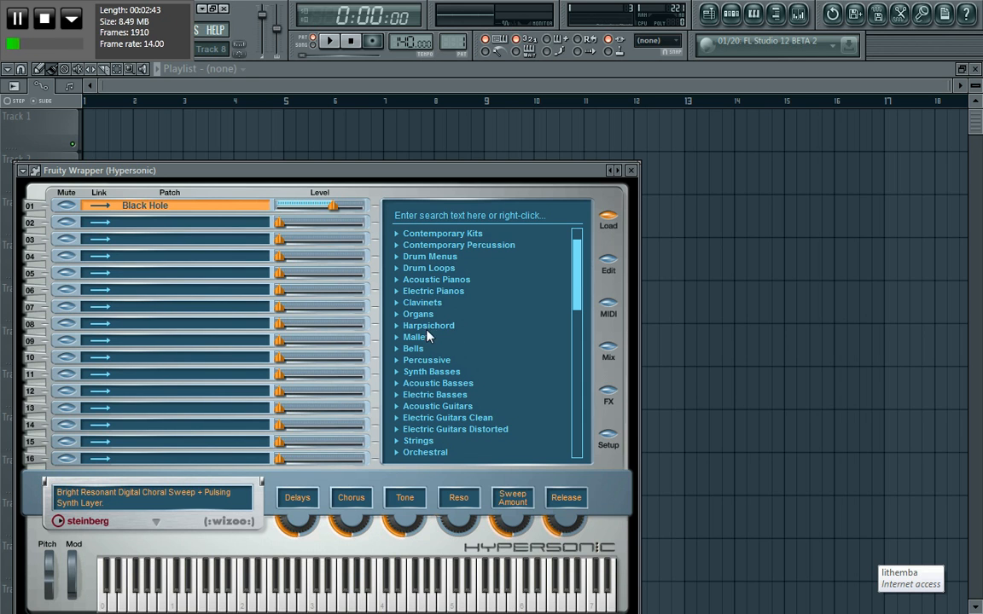
pyautogui.click(394, 293)
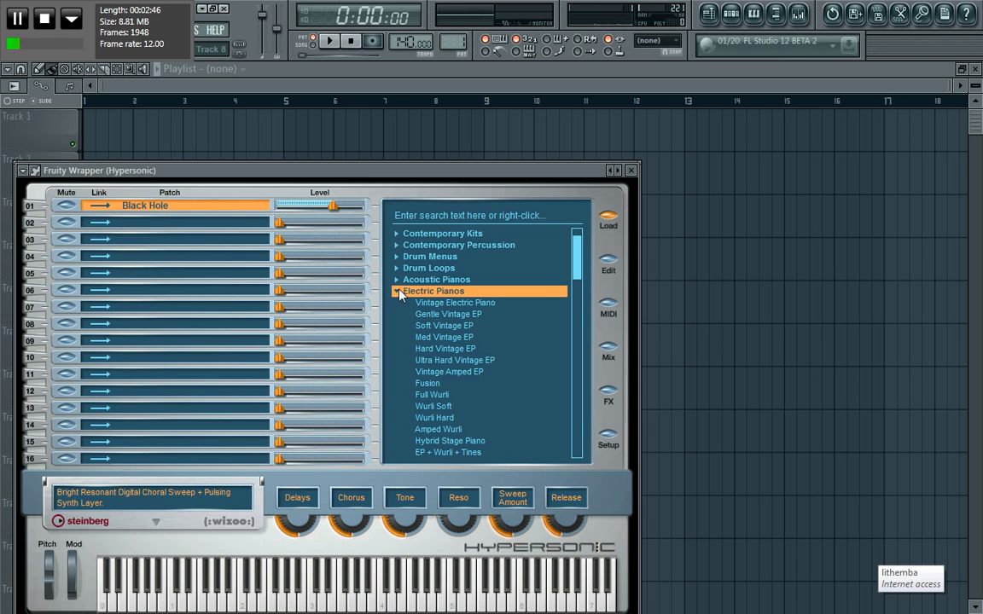
pyautogui.click(445, 326)
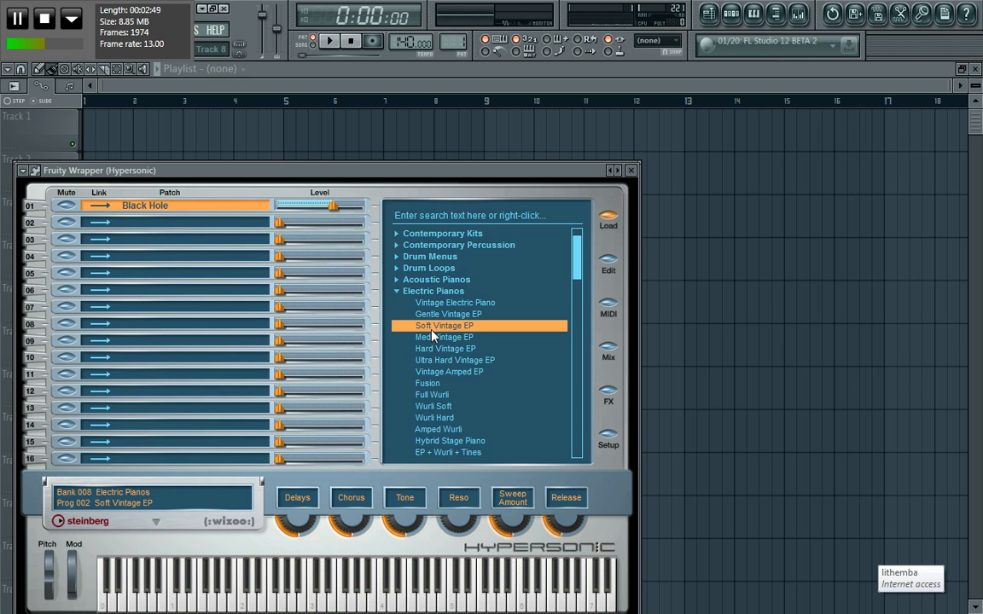
pyautogui.click(438, 339)
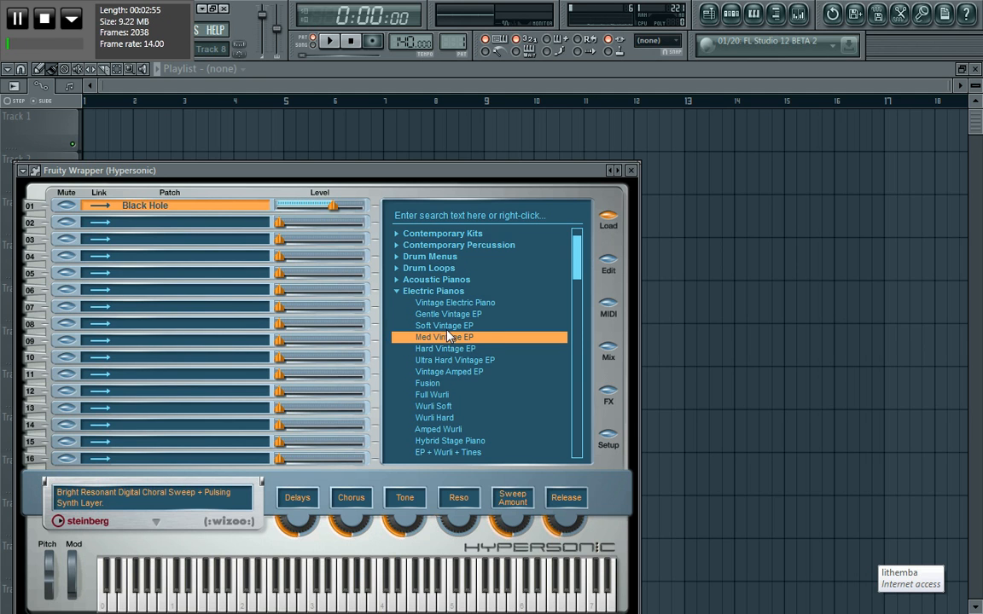
# Audition the Med Vintage EP and Soft Vintage EP patches, and keep Med Vintage EP loaded in slot 01
pyautogui.press('c')
pyautogui.press('z')
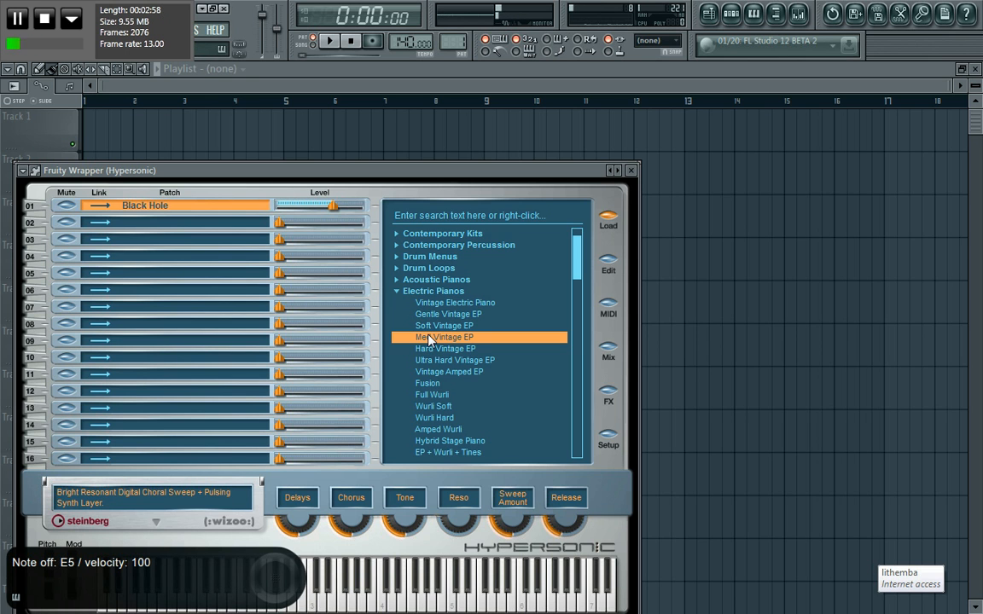
pyautogui.click(429, 338)
pyautogui.press('c')
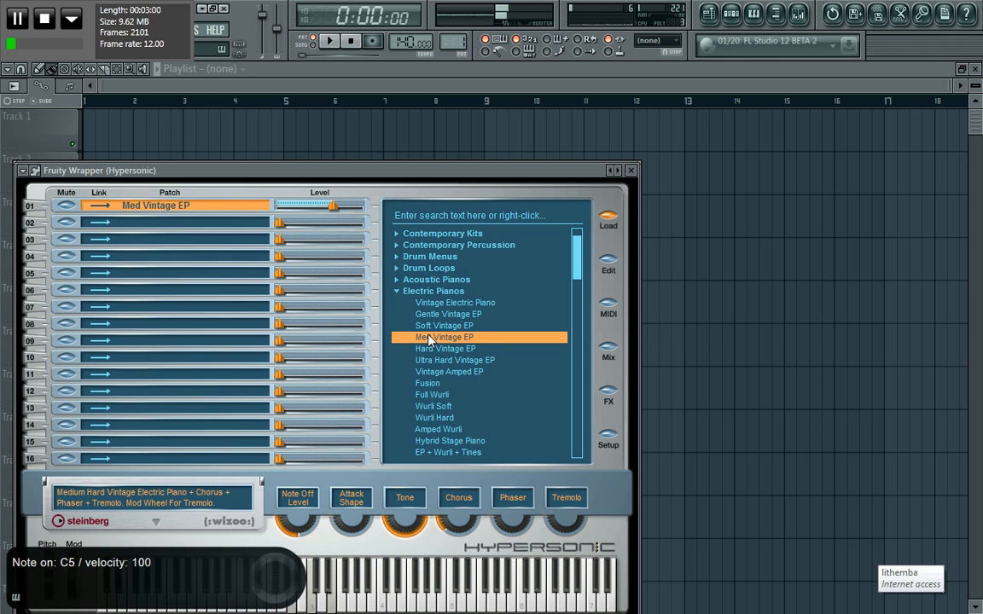
pyautogui.click(431, 326)
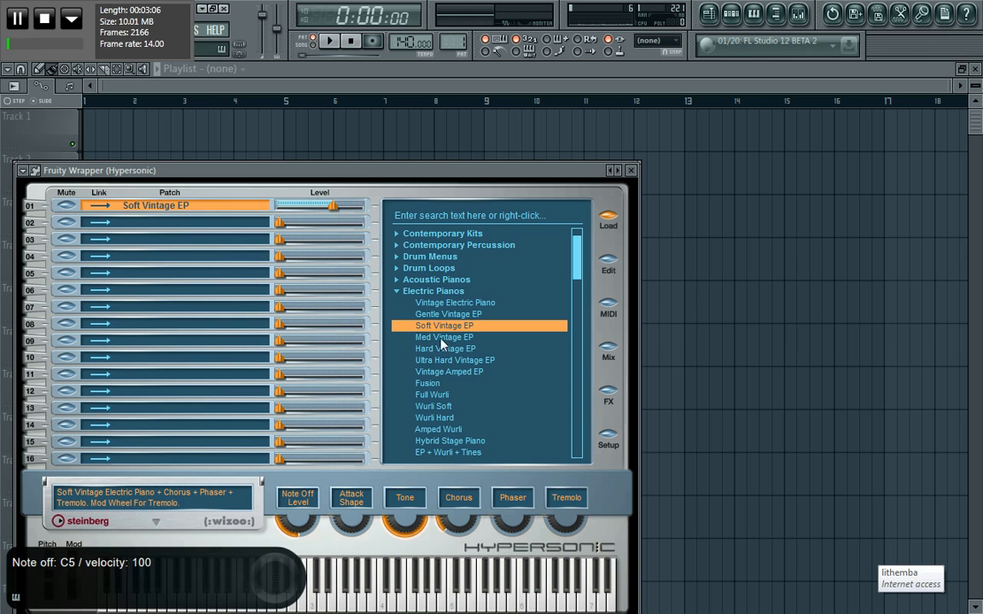
pyautogui.click(434, 337)
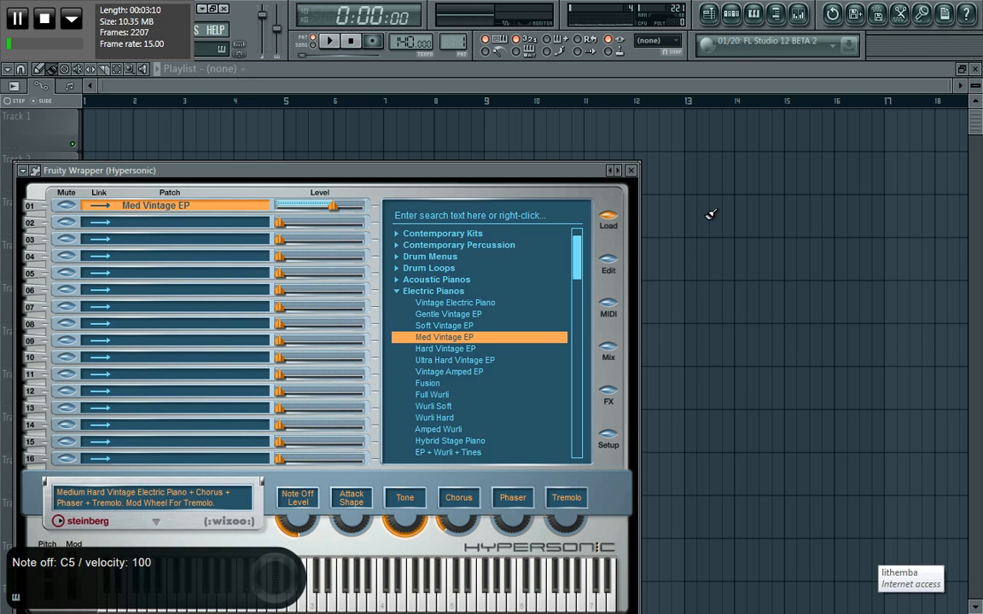
# Open the Hypersonic piano roll with the piano-key display and set the project tempo to 122 BPM
pyautogui.click(754, 13)
pyautogui.moveTo(423, 44); pyautogui.dragTo(424, 78)
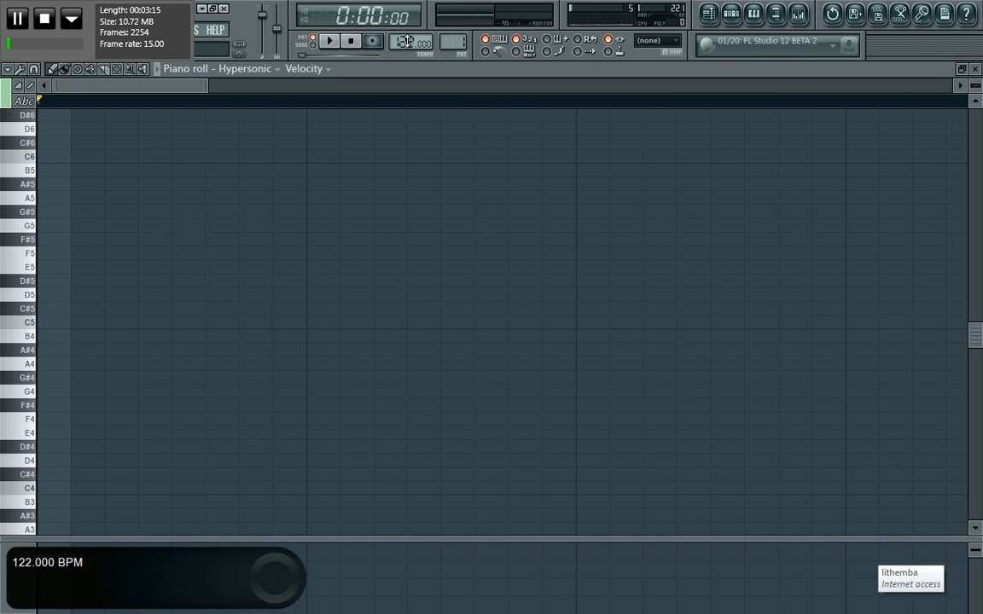
pyautogui.click(25, 101)
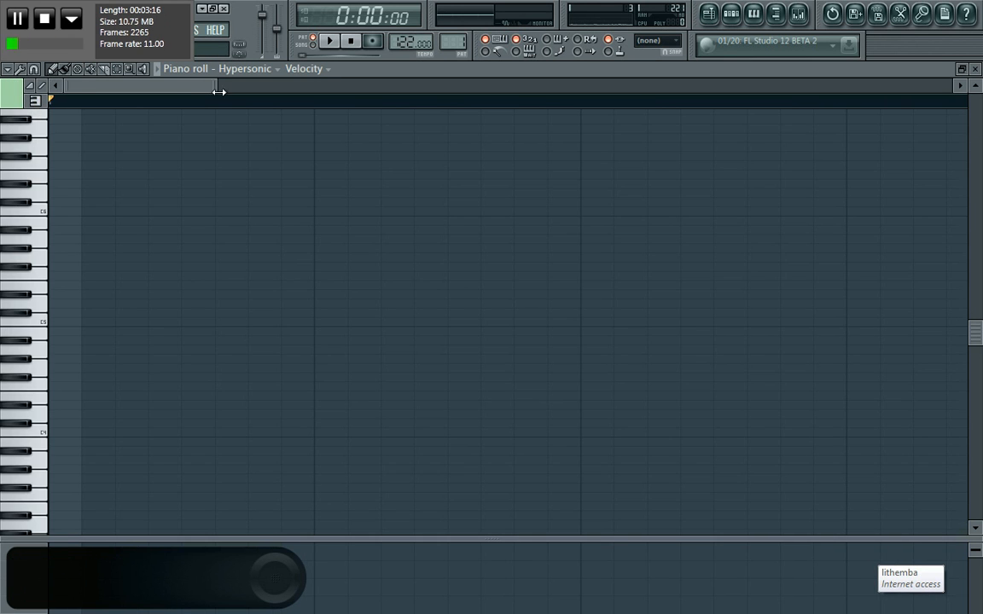
pyautogui.moveTo(218, 91); pyautogui.dragTo(857, 145)
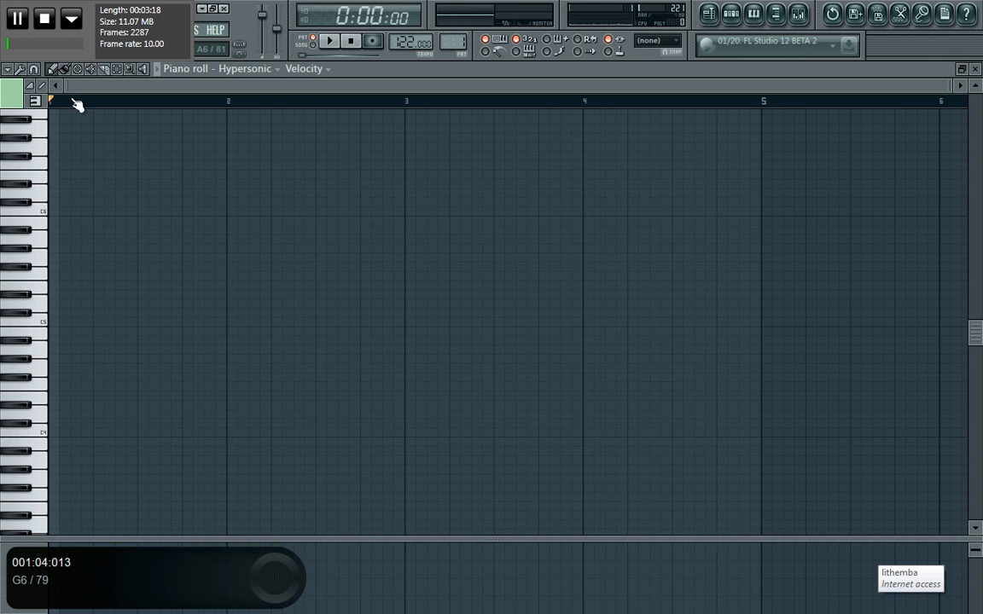
# Draw a four-note chord of A4, C5, E5 and G5 at the start of bar 1
pyautogui.click(54, 350)
pyautogui.click(54, 321)
pyautogui.click(53, 285)
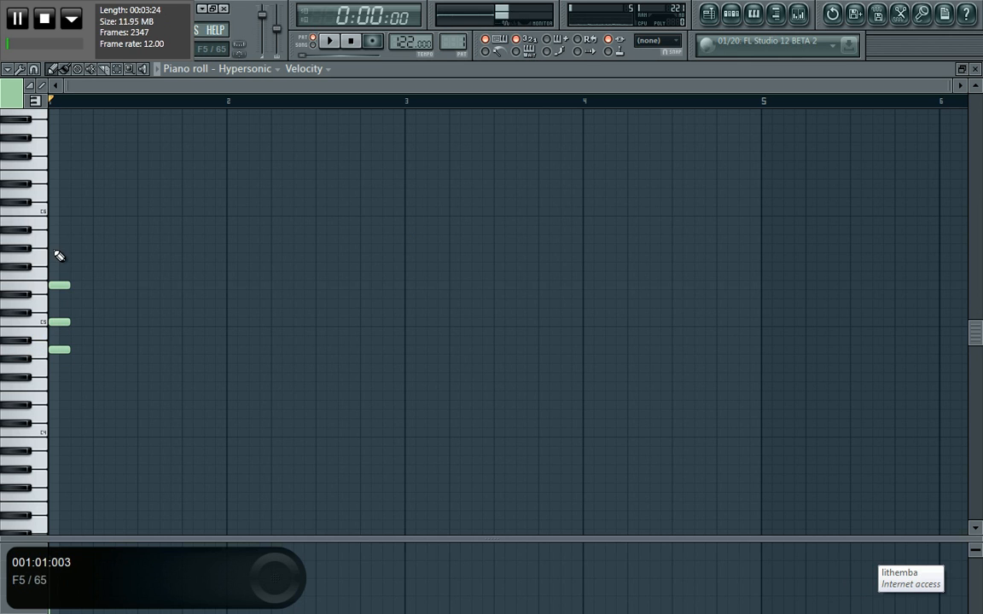
pyautogui.click(53, 258)
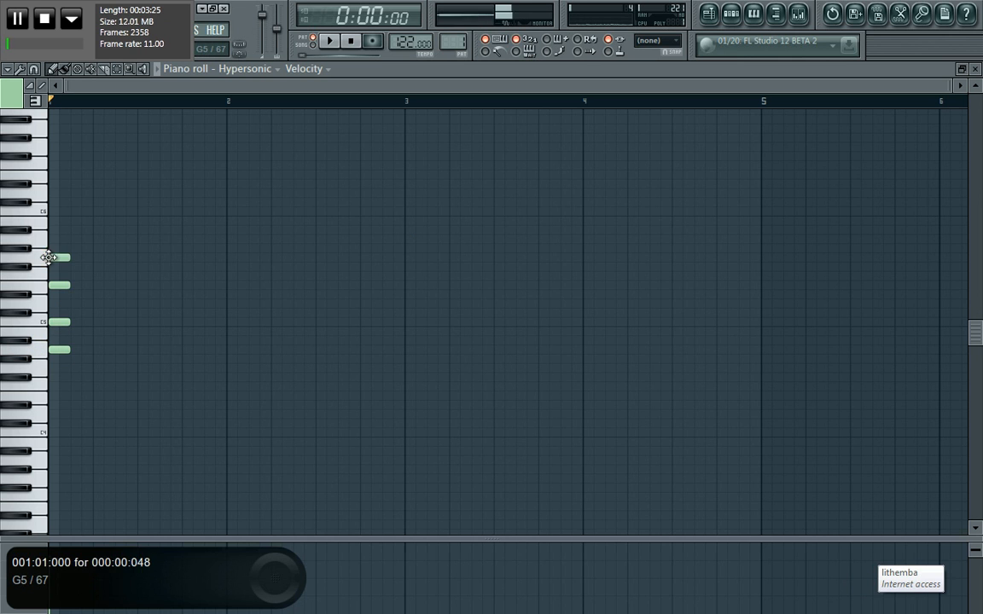
# Draw a second chord of F#4, A4, C5 and E5 at the start of bar 2
pyautogui.click(229, 376)
pyautogui.click(229, 349)
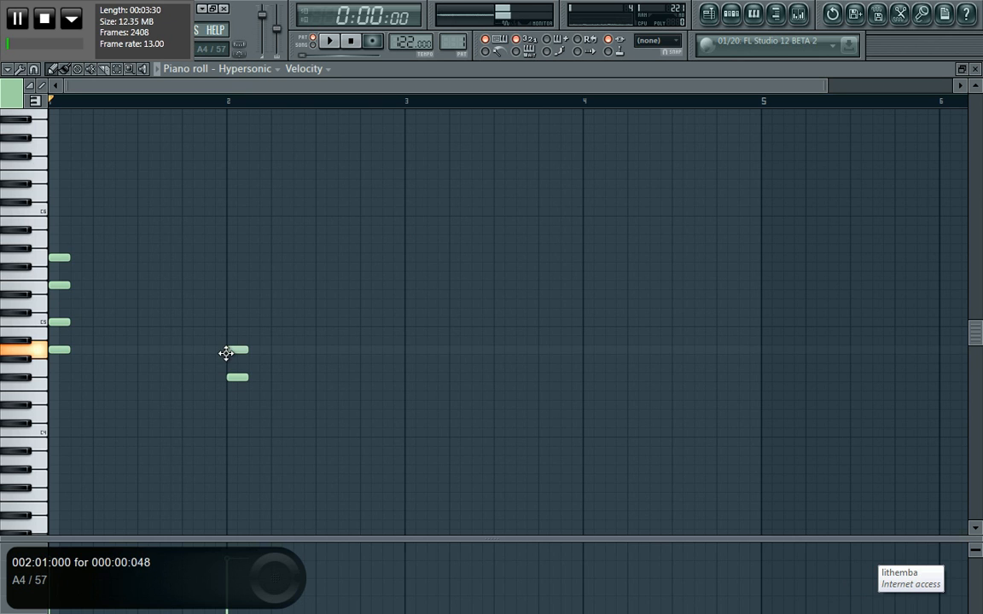
pyautogui.click(229, 321)
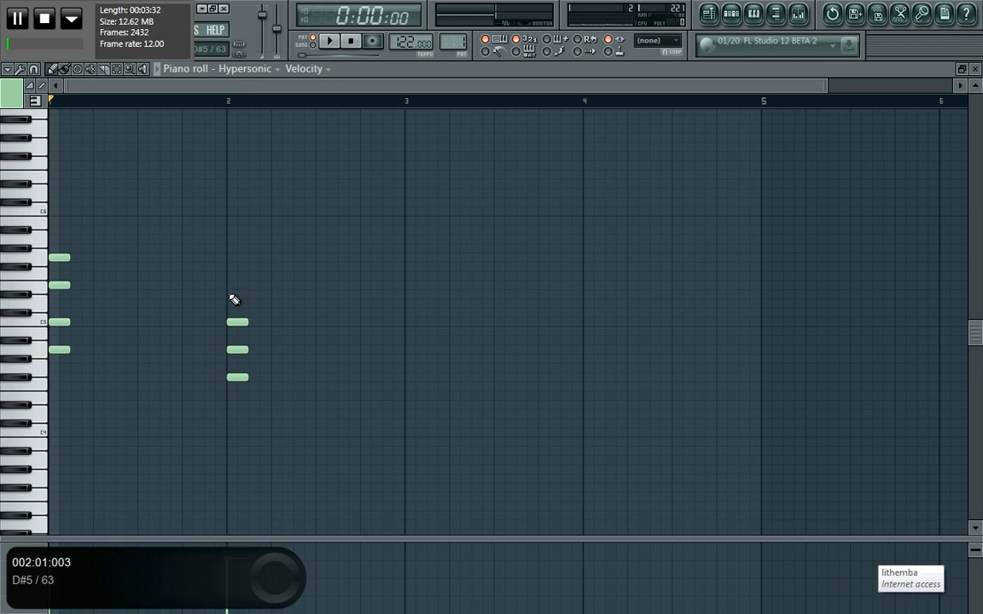
pyautogui.click(229, 285)
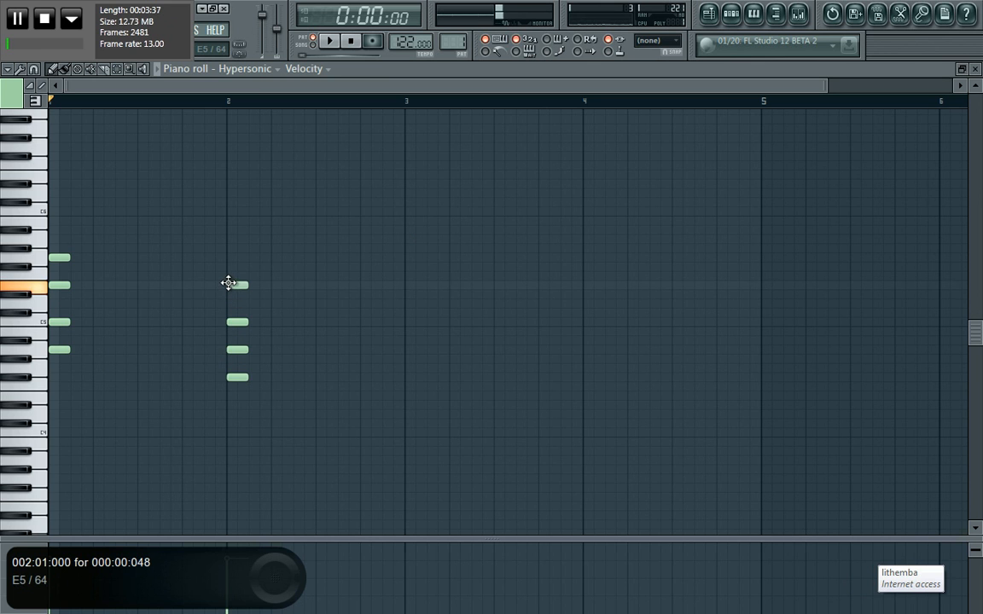
# Shift the second chord earlier so it ends at the bar 2 line, and lengthen all notes until the two chords meet
pyautogui.click(119, 73)
pyautogui.moveTo(253, 492); pyautogui.dragTo(190, 244)
pyautogui.hotkey('shift', 'Left')
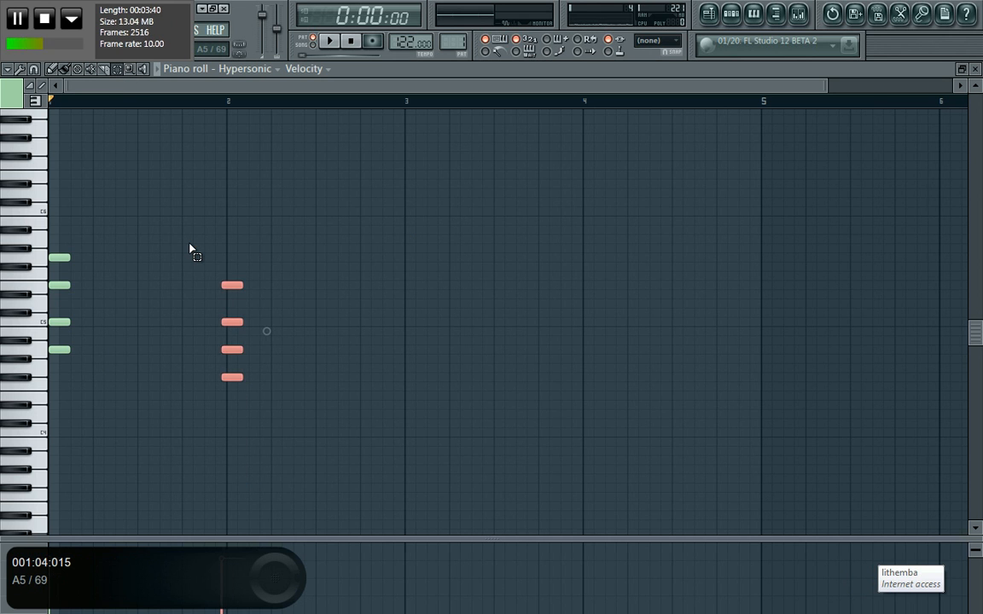
pyautogui.hotkey('shift', 'Left')
pyautogui.hotkey('shift', 'Left')
pyautogui.moveTo(324, 425); pyautogui.dragTo(77, 79)
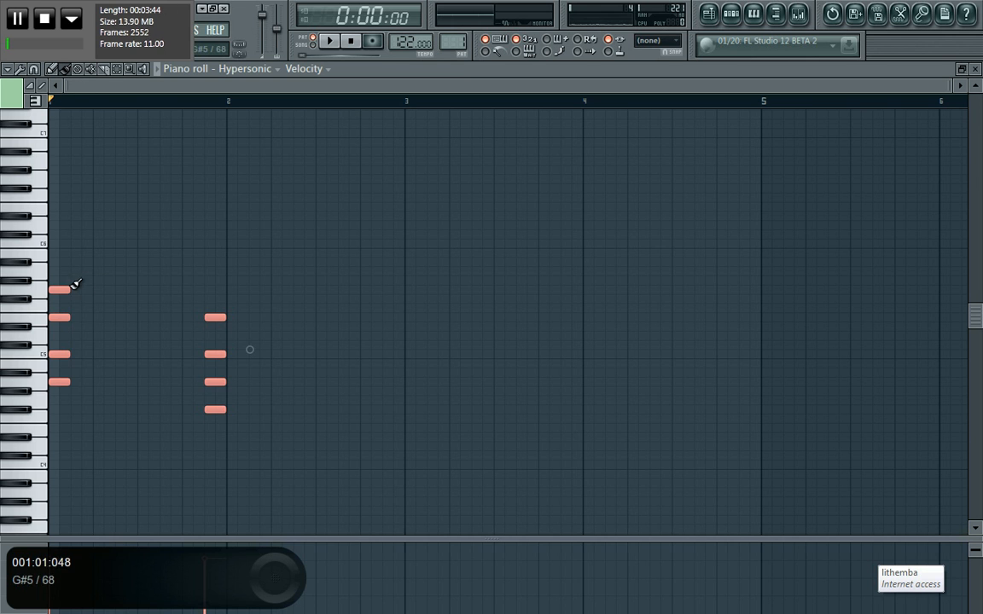
pyautogui.moveTo(73, 288); pyautogui.dragTo(208, 336)
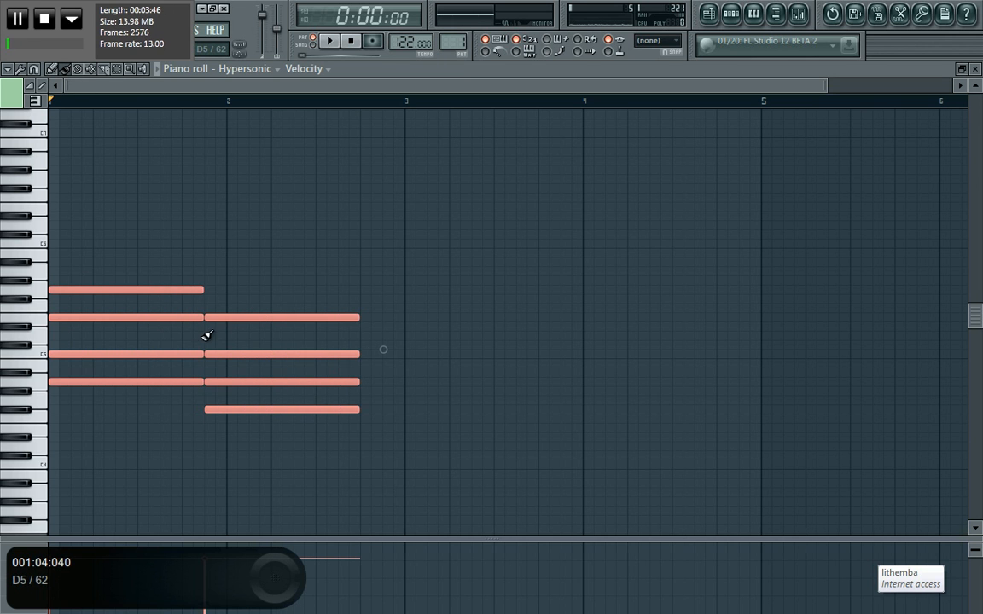
# Select all notes of both chords and delete them from the piano roll
pyautogui.click(117, 68)
pyautogui.moveTo(353, 515); pyautogui.dragTo(36, 194)
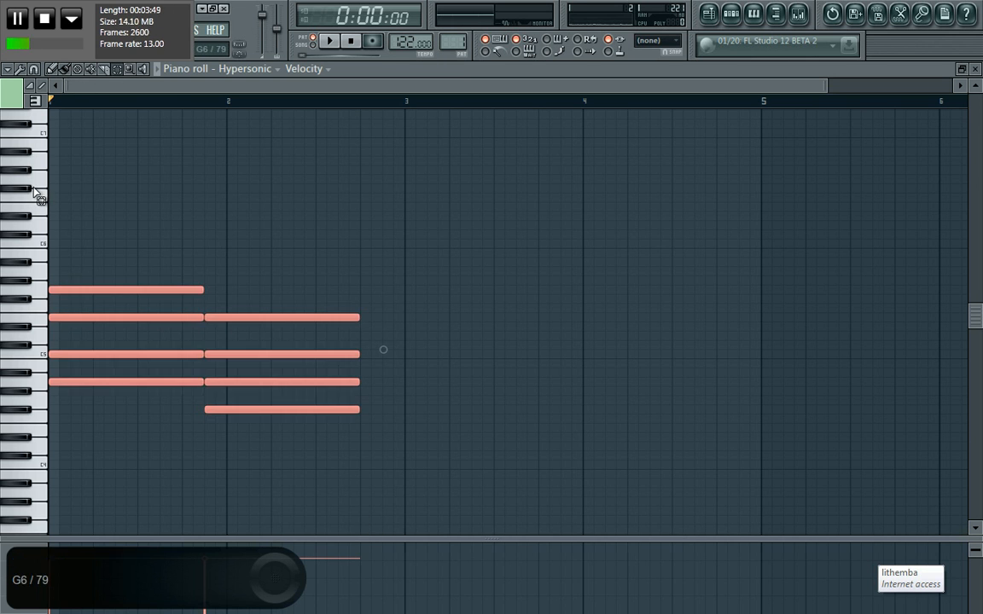
pyautogui.press('Delete')
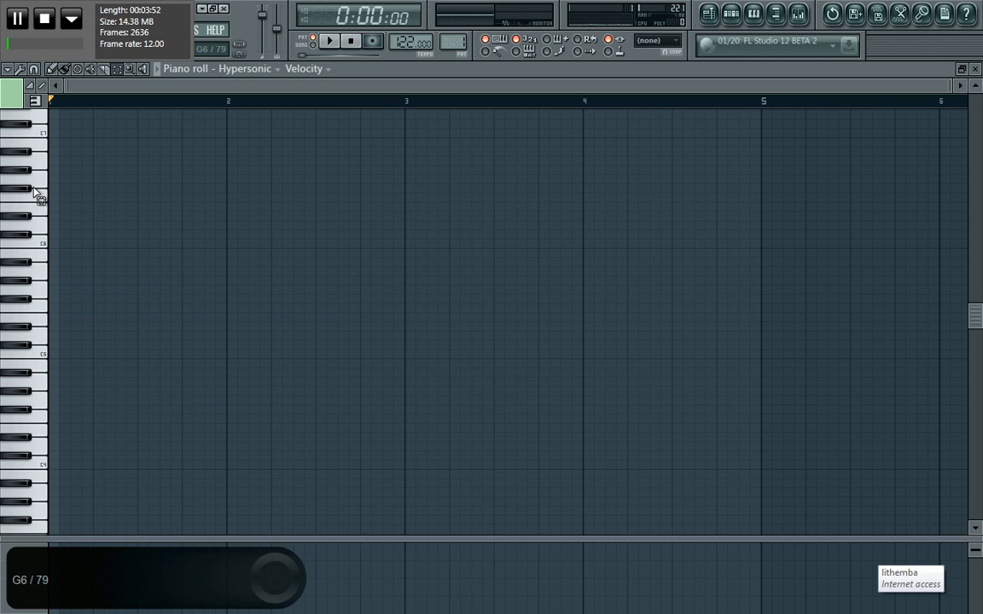
# Undo the latest piano roll edits to restore both lengthened chords
pyautogui.click(44, 31)
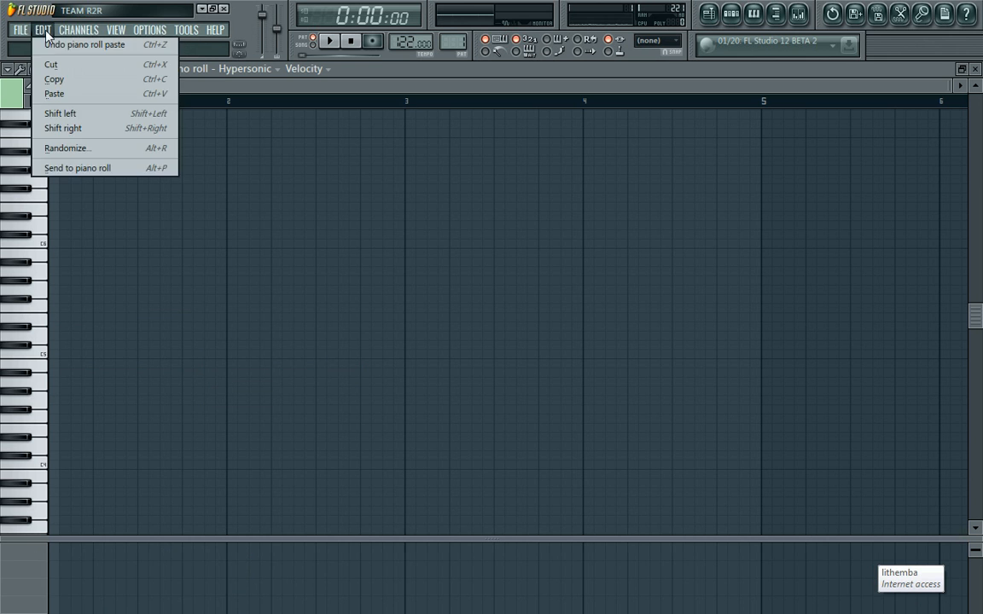
pyautogui.click(51, 44)
pyautogui.click(43, 29)
pyautogui.click(52, 45)
pyautogui.click(43, 29)
pyautogui.click(51, 44)
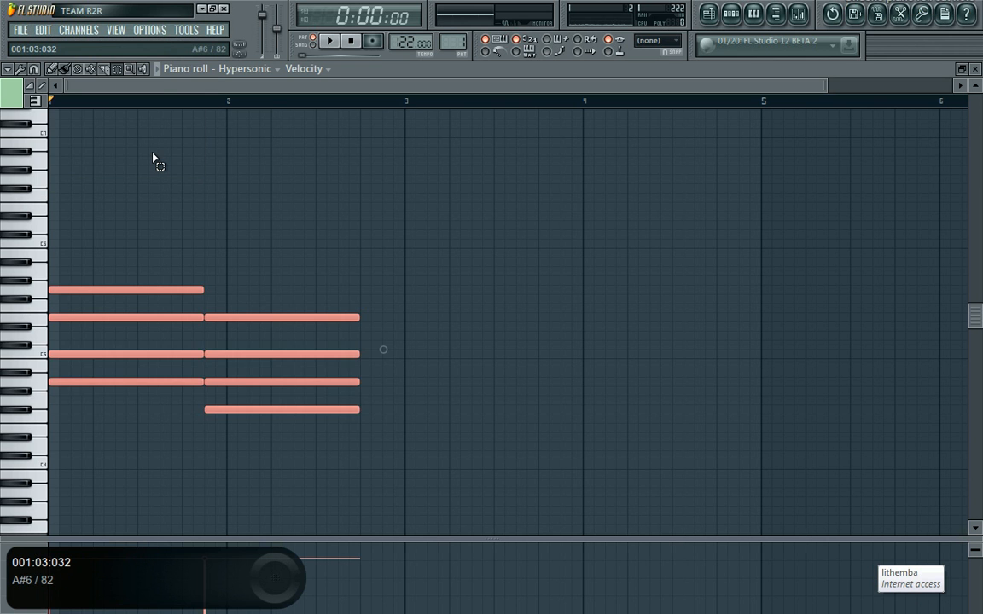
# Paste a copy of the two-chord pattern and shift it later so it starts at bar 3
pyautogui.hotkey('ctrl', 'v')
pyautogui.hotkey('shift', 'Right')
pyautogui.hotkey('shift', 'Right')
pyautogui.hotkey('shift', 'Right')
pyautogui.hotkey('shift', 'Right')
pyautogui.hotkey('shift', 'Right')
pyautogui.hotkey('shift', 'Right')
pyautogui.hotkey('shift', 'Right')
pyautogui.hotkey('shift', 'Right')
pyautogui.hotkey('shift', 'Right')
pyautogui.hotkey('shift', 'Right')
pyautogui.hotkey('shift', 'Right')
pyautogui.hotkey('shift', 'Right')
pyautogui.hotkey('shift', 'Right')
pyautogui.hotkey('shift', 'Right')
pyautogui.hotkey('shift', 'Right')
pyautogui.hotkey('shift', 'Right')
pyautogui.hotkey('shift', 'Right')
pyautogui.hotkey('shift', 'Right')
pyautogui.hotkey('shift', 'Right')
pyautogui.hotkey('shift', 'Right')
pyautogui.hotkey('shift', 'Right')
pyautogui.hotkey('shift', 'Right')
pyautogui.hotkey('shift', 'Right')
pyautogui.hotkey('shift', 'Right')
pyautogui.hotkey('shift', 'Right')
pyautogui.hotkey('shift', 'Right')
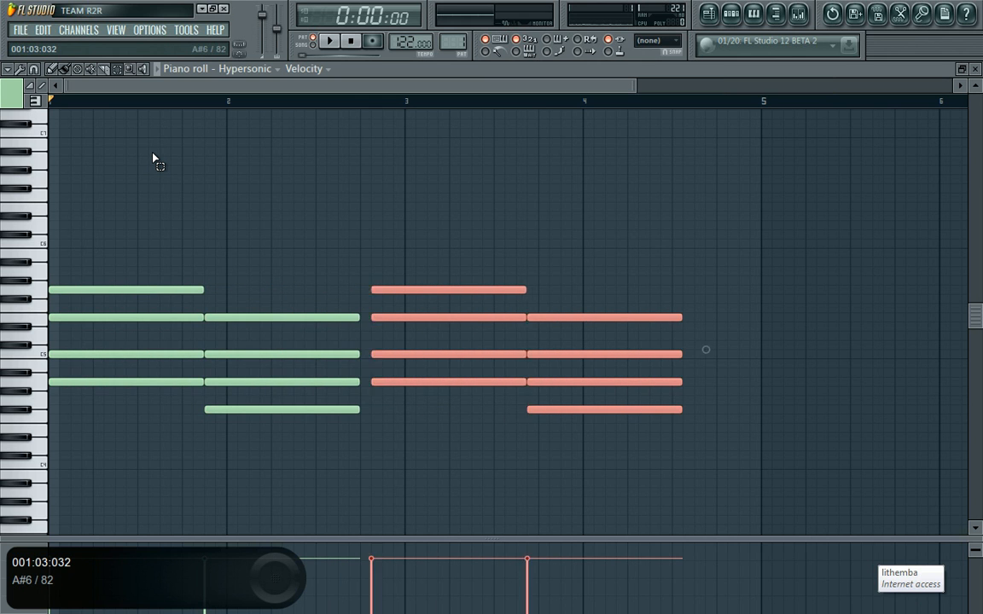
pyautogui.hotkey('shift', 'Right')
pyautogui.hotkey('shift', 'Right')
pyautogui.hotkey('shift', 'Right')
pyautogui.hotkey('shift', 'Right')
pyautogui.hotkey('shift', 'Right')
pyautogui.hotkey('shift', 'Right')
# Select the second chord of both pairs and lengthen their notes to end at the bar 3 and bar 5 lines
pyautogui.moveTo(366, 433); pyautogui.dragTo(280, 216)
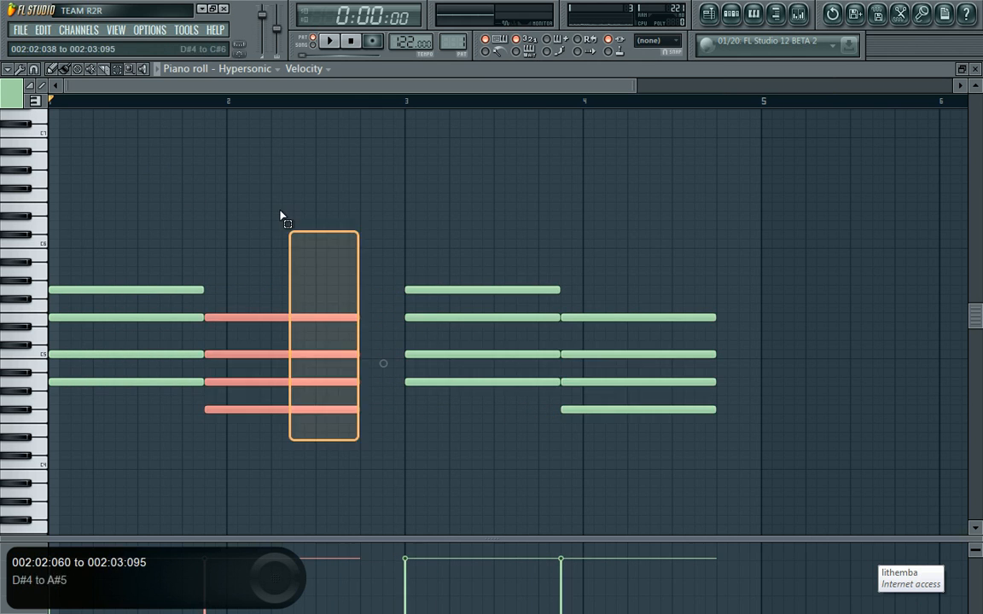
pyautogui.moveTo(713, 465); pyautogui.dragTo(643, 230)
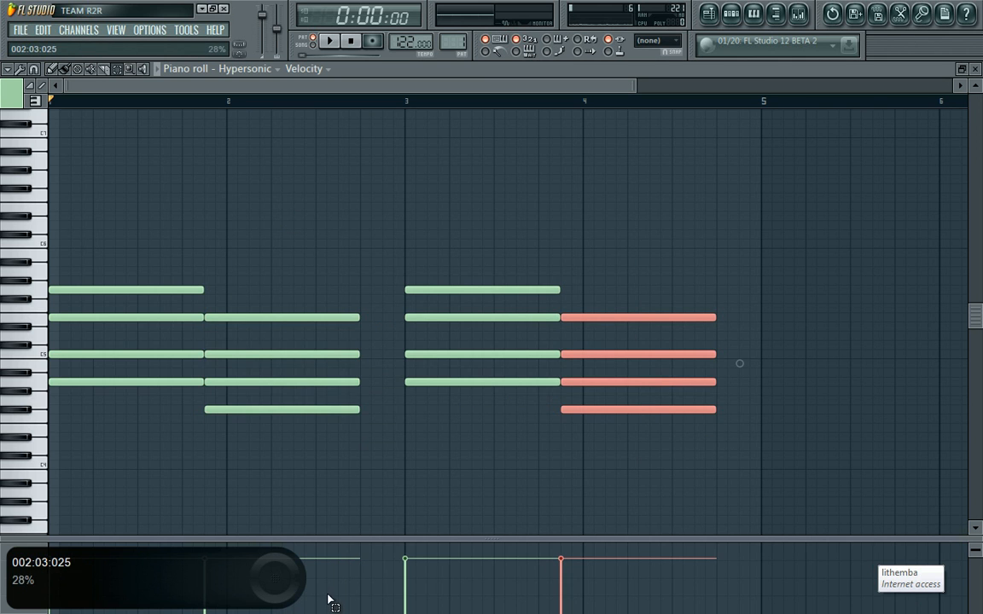
pyautogui.moveTo(333, 446); pyautogui.dragTo(296, 299)
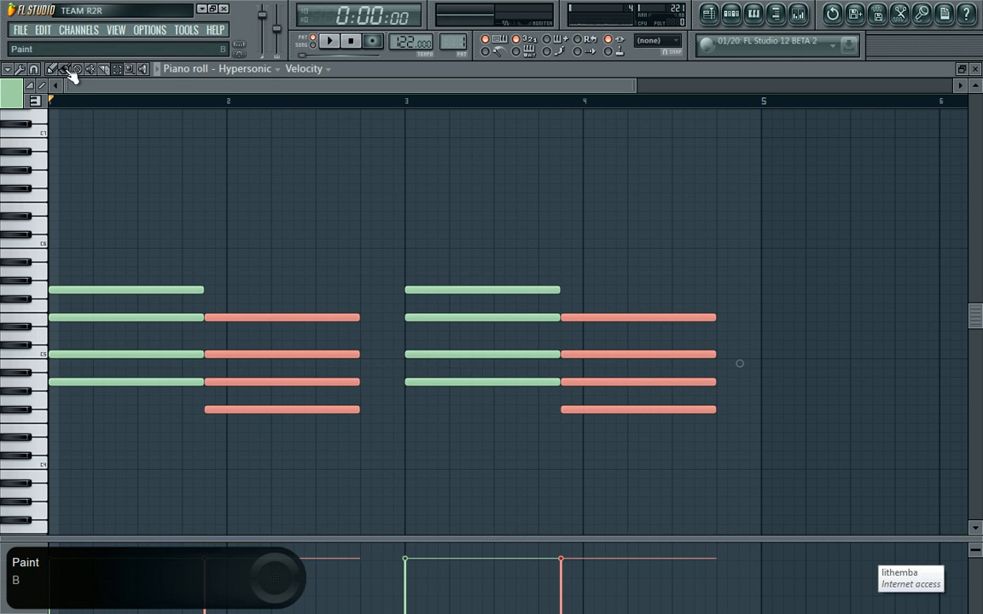
pyautogui.moveTo(361, 317); pyautogui.dragTo(407, 320)
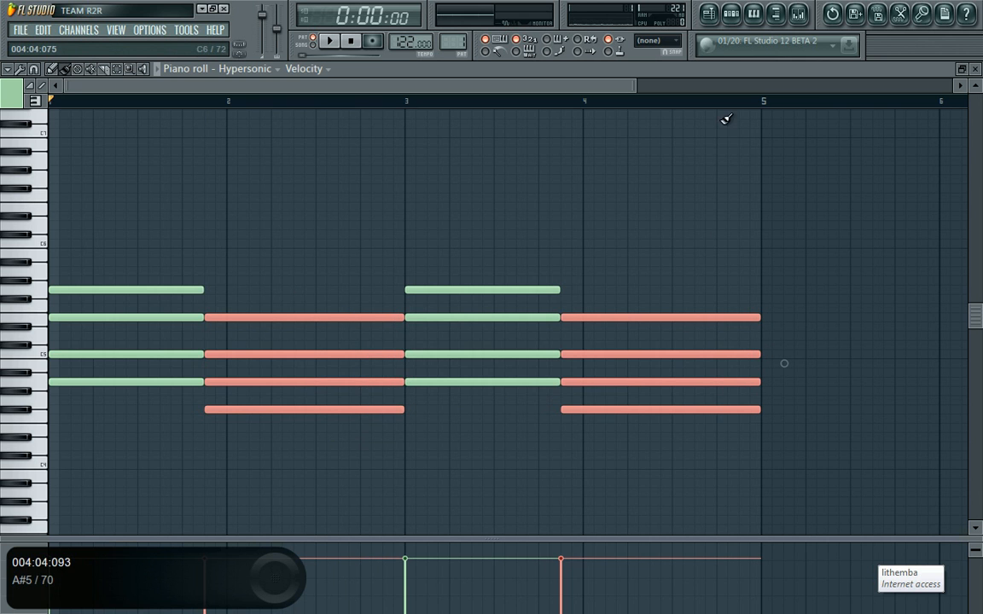
# Show the recording toolbar of Microsoft Expression Encoder Screen Capture
pyautogui.press('super')
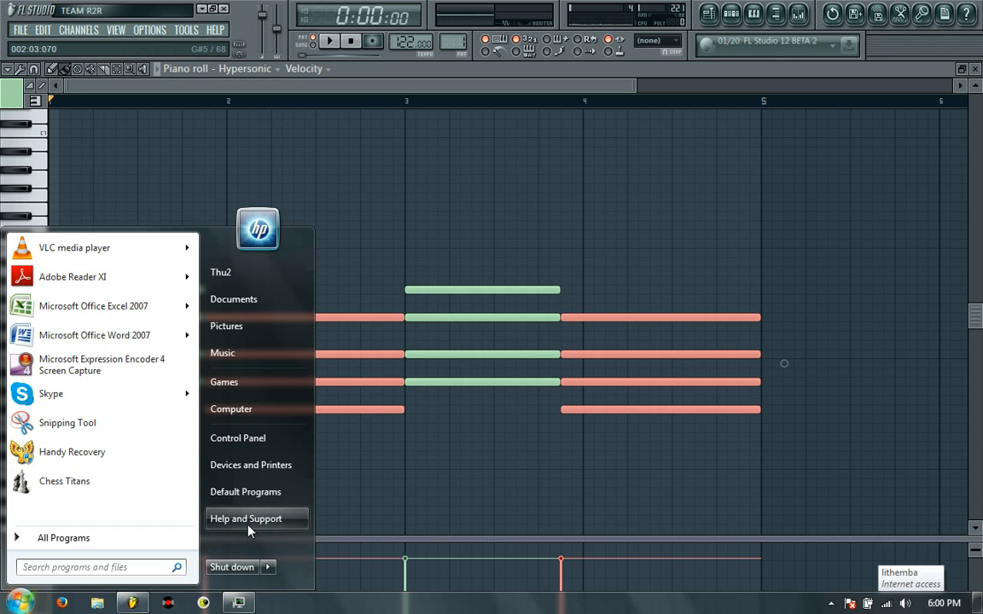
pyautogui.click(829, 604)
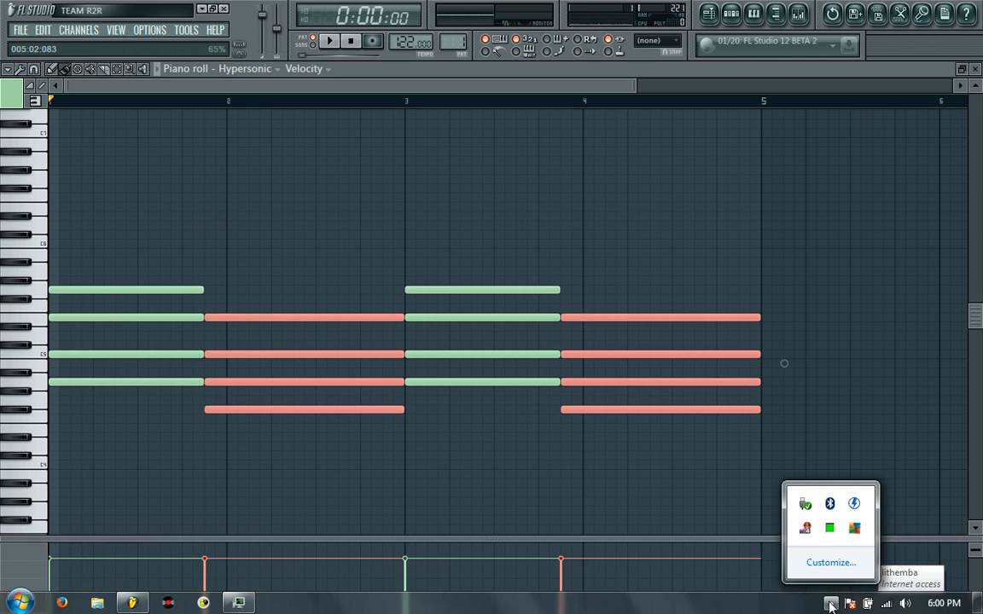
pyautogui.rightClick(805, 530)
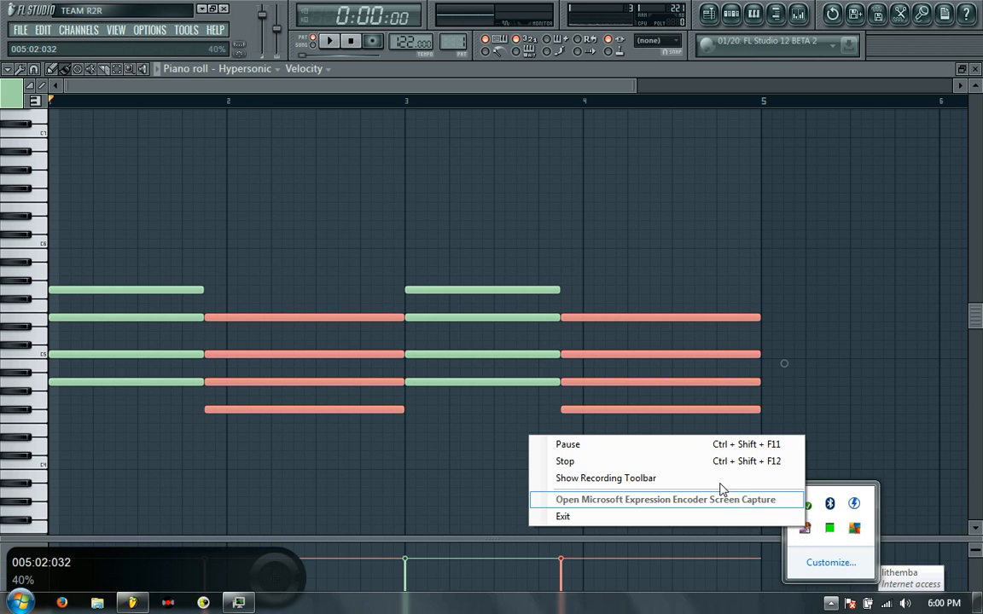
pyautogui.click(600, 477)
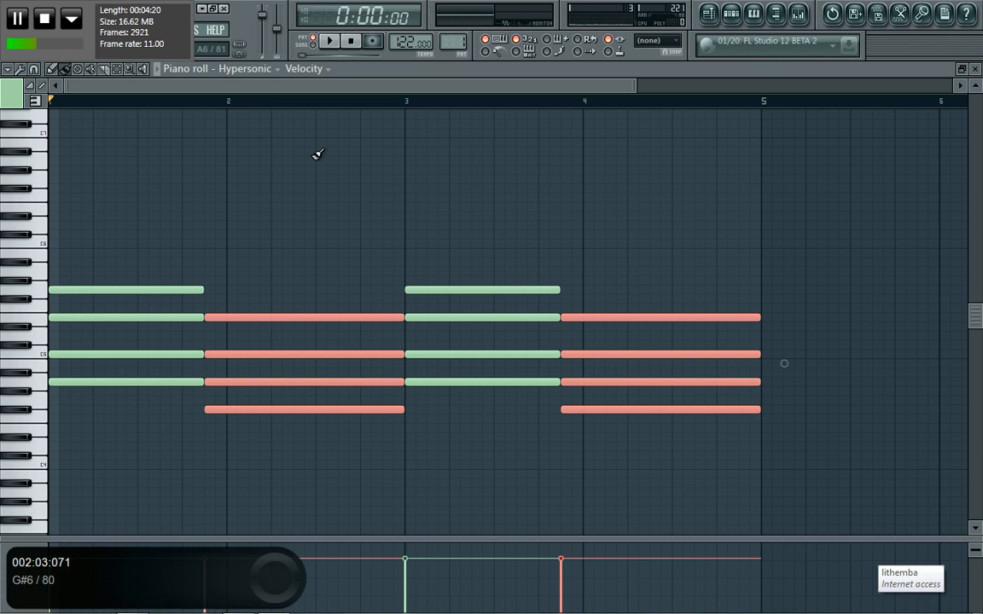
# Play the four-chord progression to hear it, and stop the playback
pyautogui.click(330, 41)
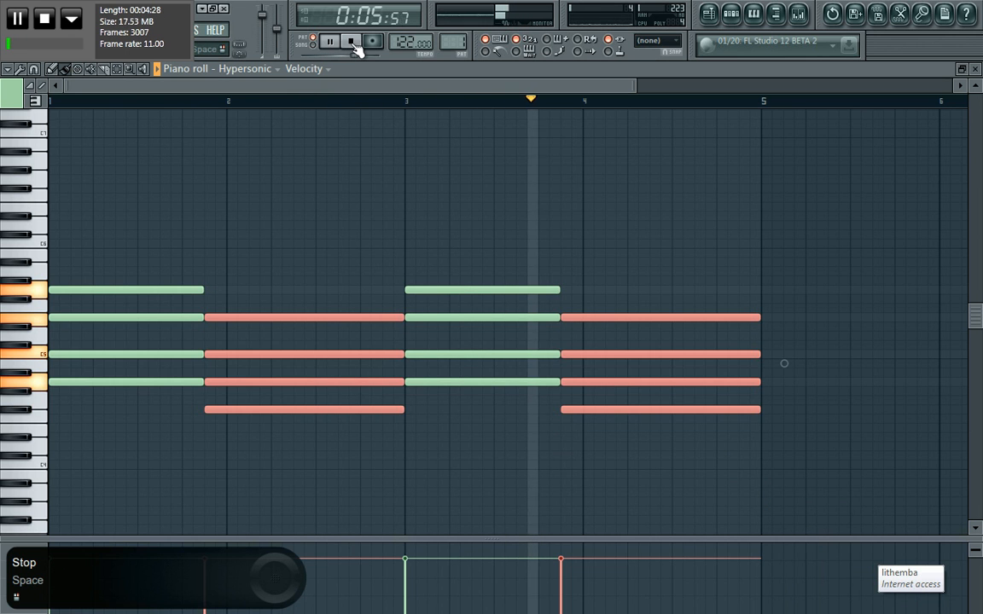
pyautogui.click(354, 44)
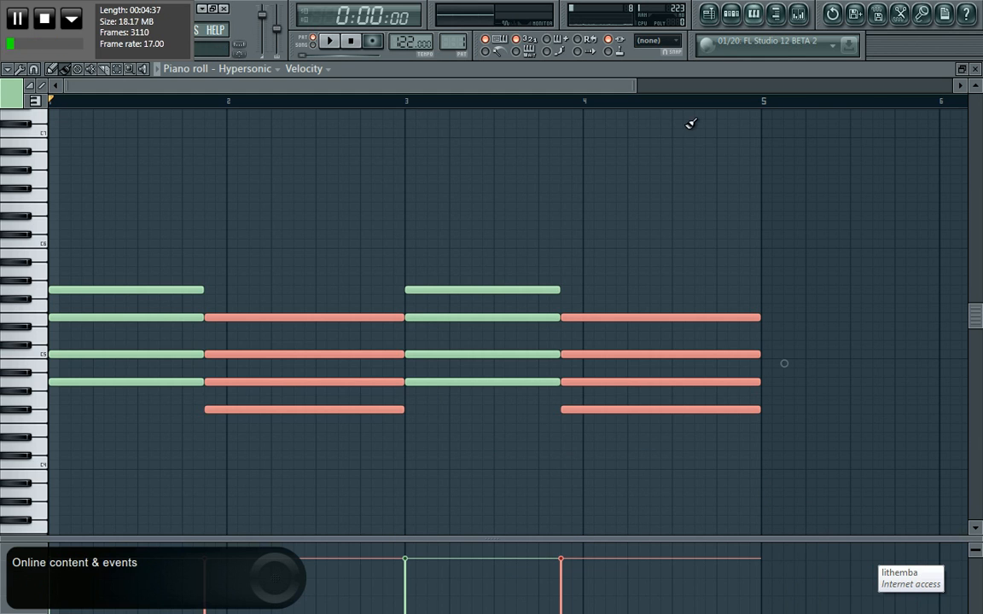
pyautogui.moveTo(636, 85); pyautogui.dragTo(857, 85)
# Open the mixer and briefly play the pattern to see which tracks receive its signal
pyautogui.click(801, 12)
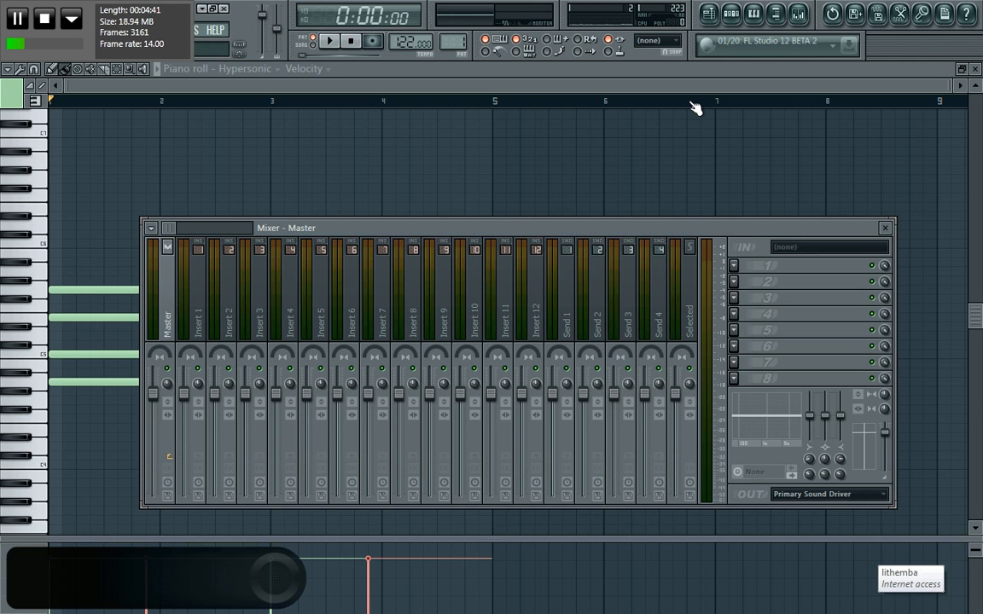
pyautogui.moveTo(378, 232); pyautogui.dragTo(314, 211)
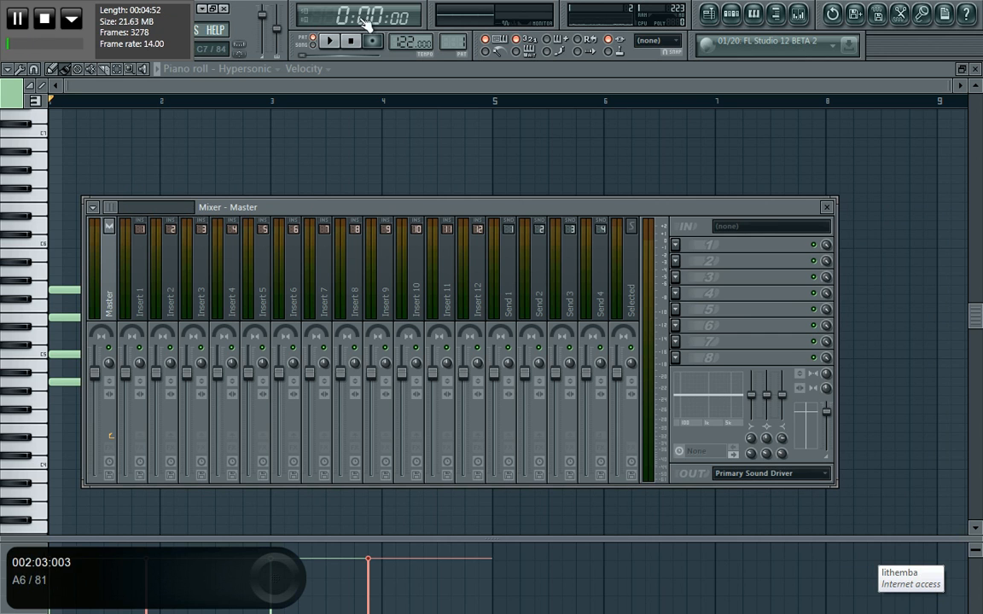
pyautogui.click(330, 40)
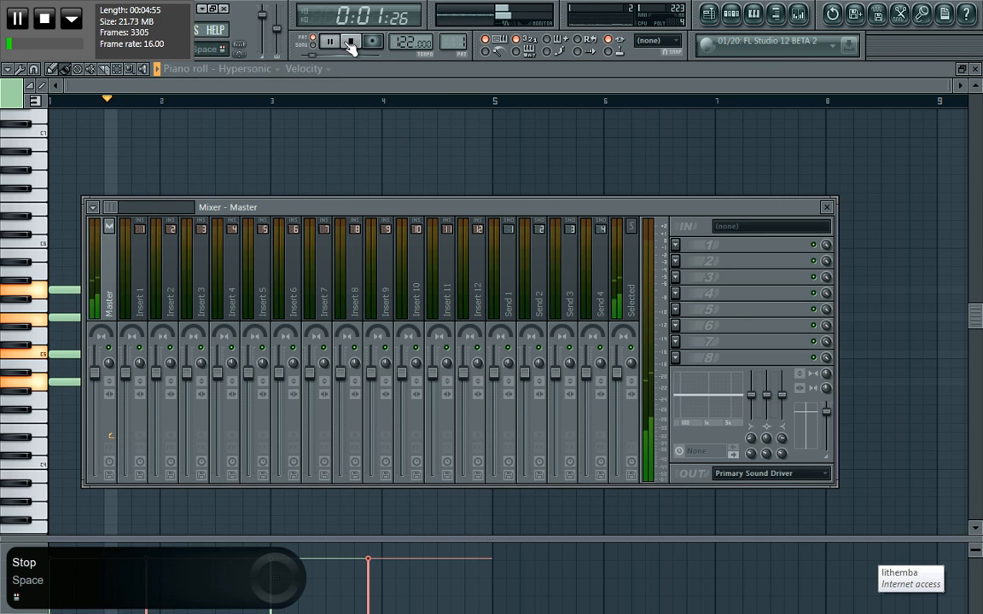
pyautogui.click(350, 42)
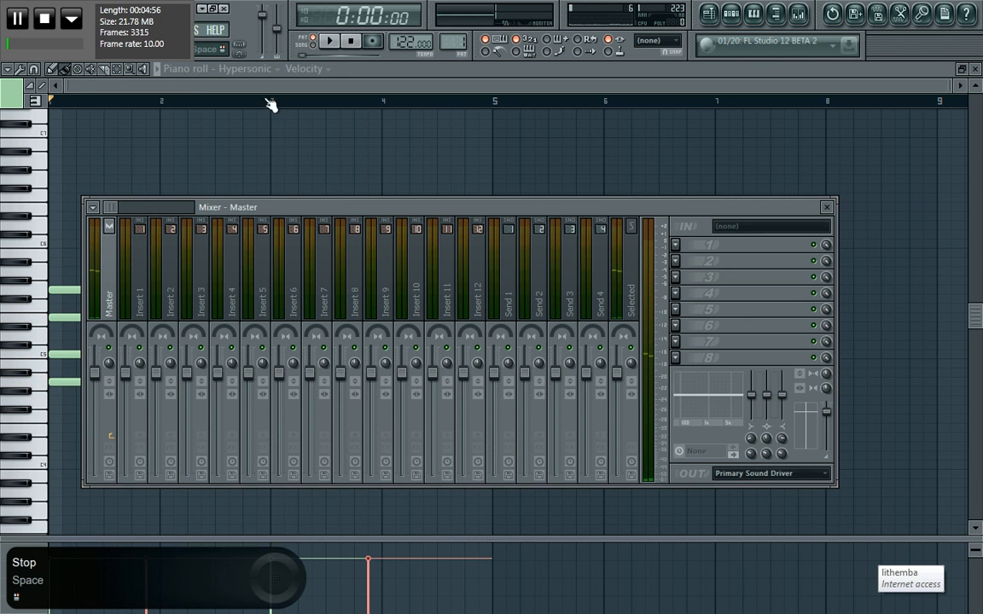
# Link the Hypersonic channel to mixer track Insert 1 and show the step sequencer's channel list
pyautogui.click(143, 286)
pyautogui.rightClick(145, 286)
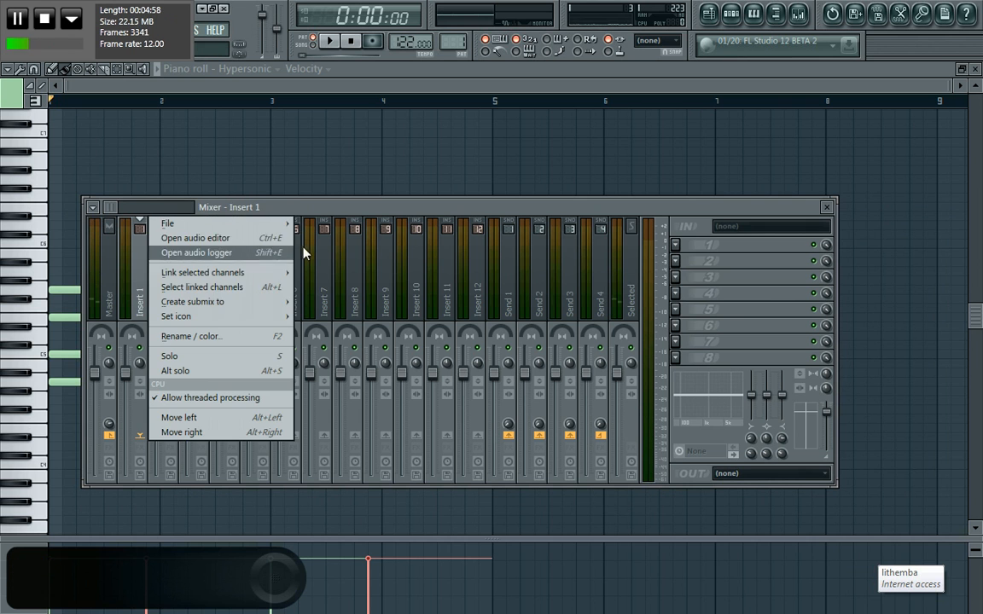
pyautogui.moveTo(264, 272)
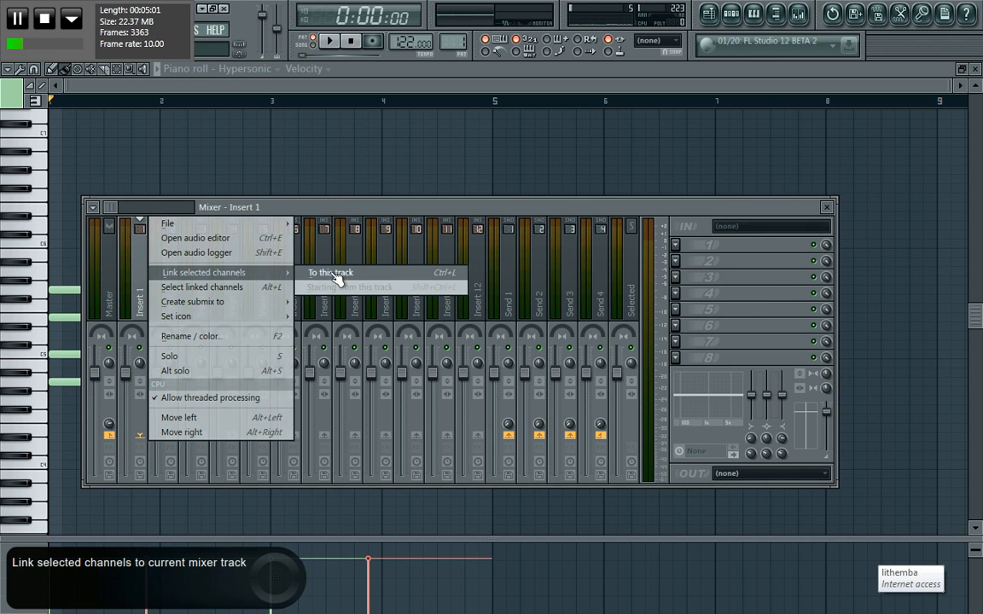
pyautogui.click(322, 274)
pyautogui.click(736, 17)
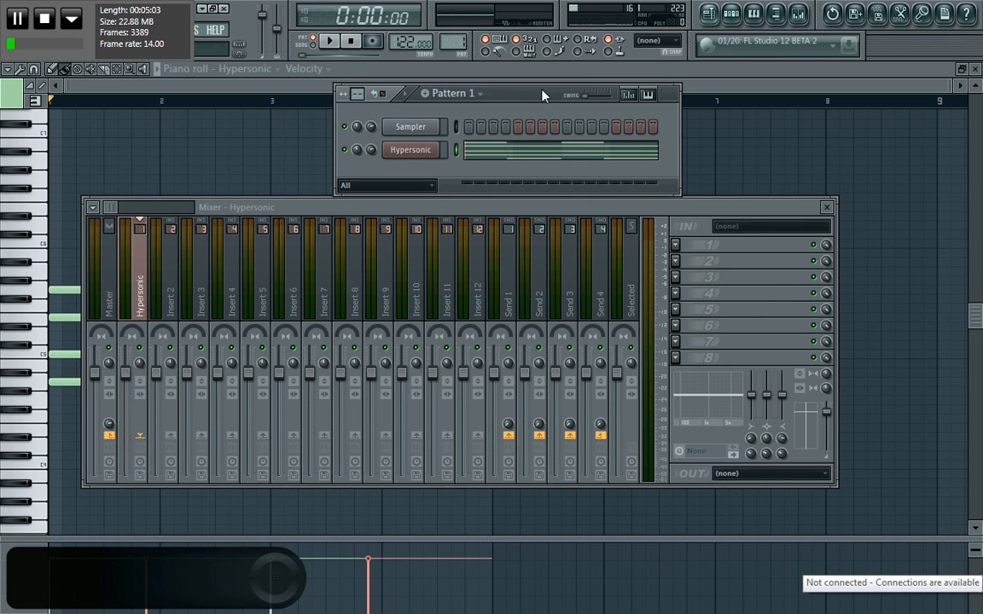
pyautogui.rightClick(136, 289)
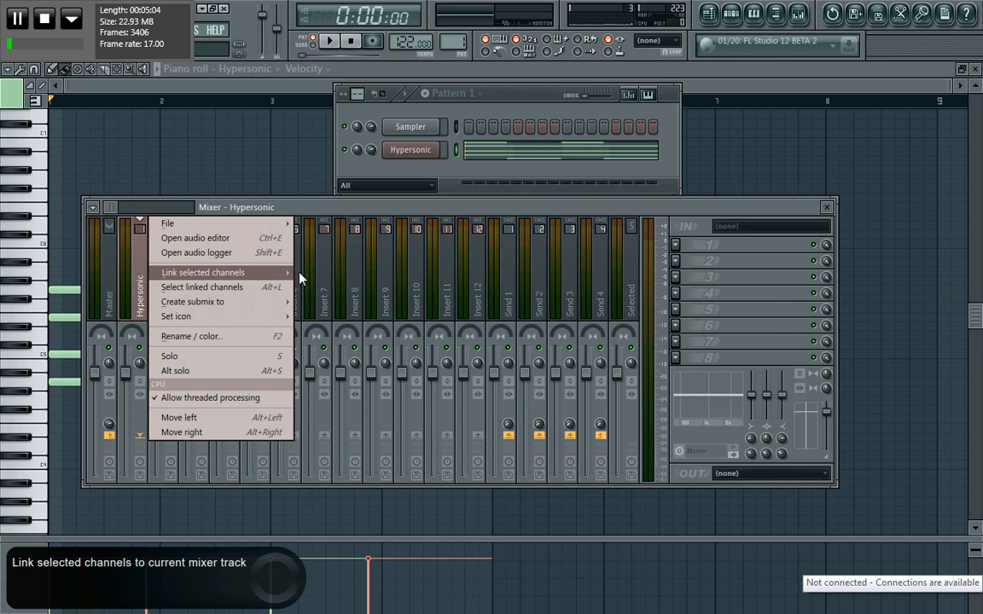
pyautogui.moveTo(256, 272)
pyautogui.click(319, 210)
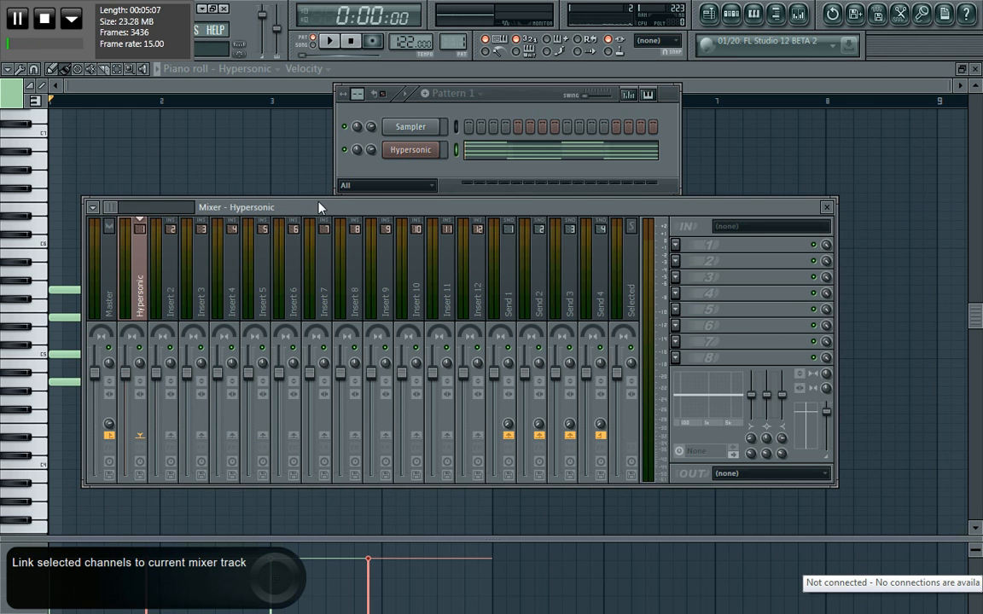
# Load Fruity Reeverb 2 into effect slot 1 of the Hypersonic mixer track
pyautogui.click(676, 245)
pyautogui.moveTo(694, 261)
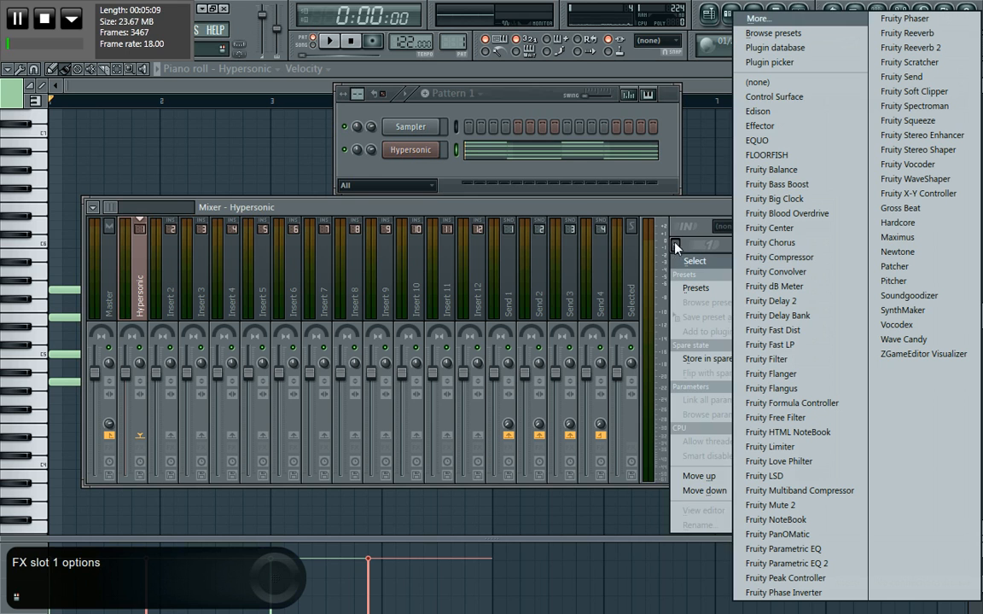
pyautogui.click(904, 48)
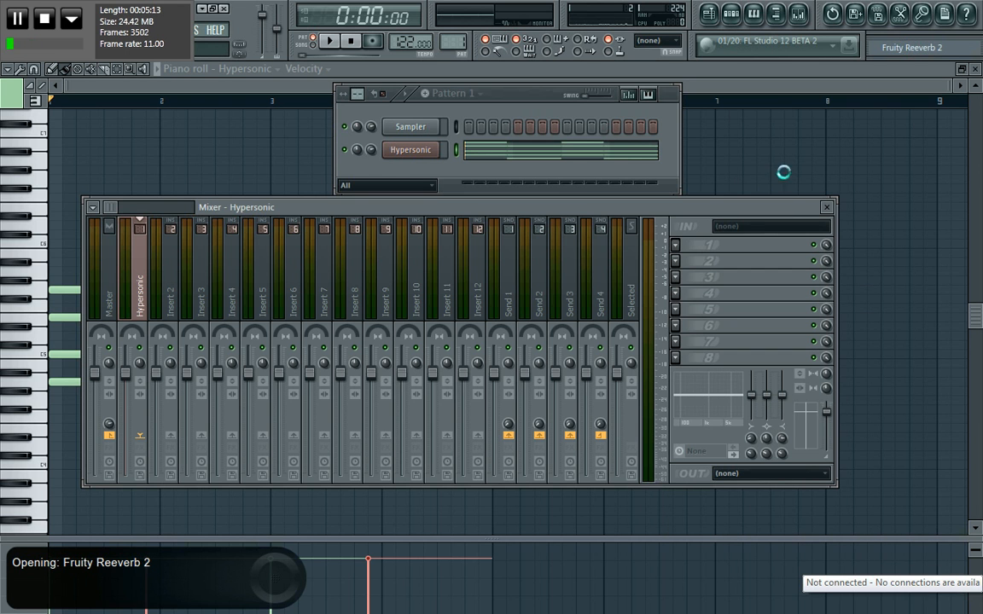
# Load Fruity Parametric EQ 2 into effect slot 2 of the Hypersonic track and switch that slot off
pyautogui.click(676, 261)
pyautogui.moveTo(695, 277)
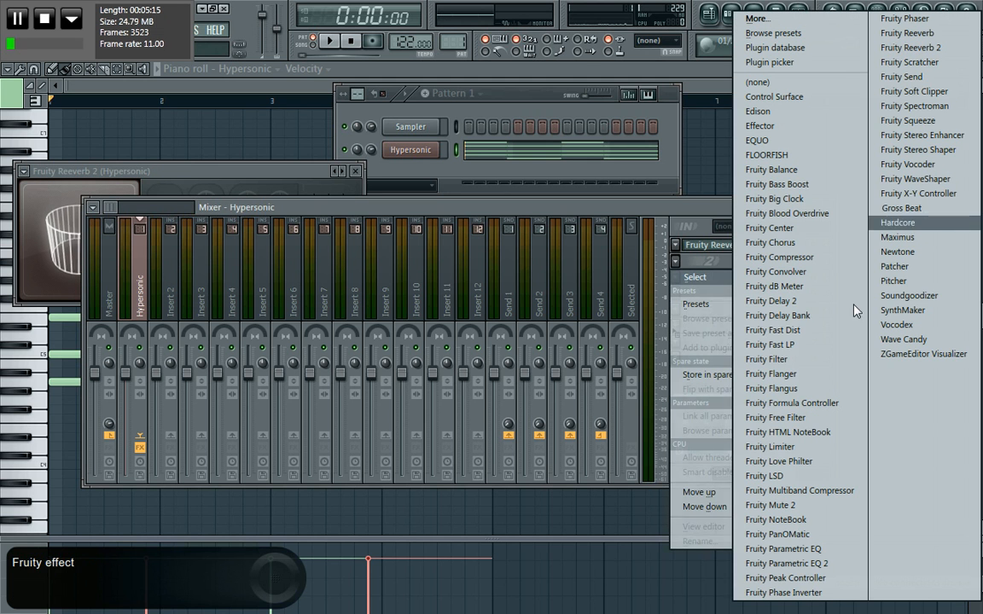
pyautogui.click(789, 563)
pyautogui.moveTo(295, 173); pyautogui.dragTo(522, 187)
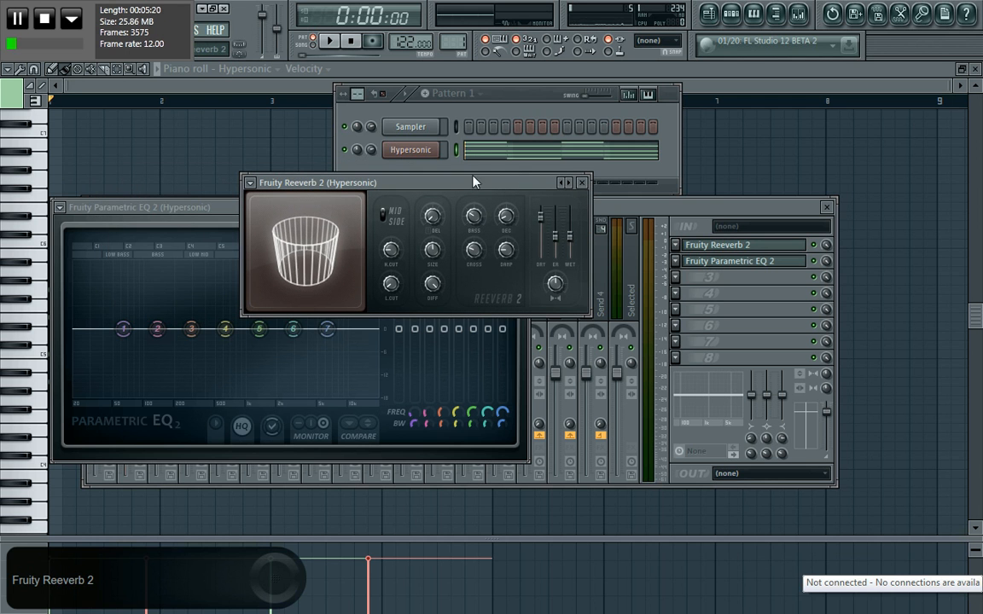
pyautogui.click(811, 260)
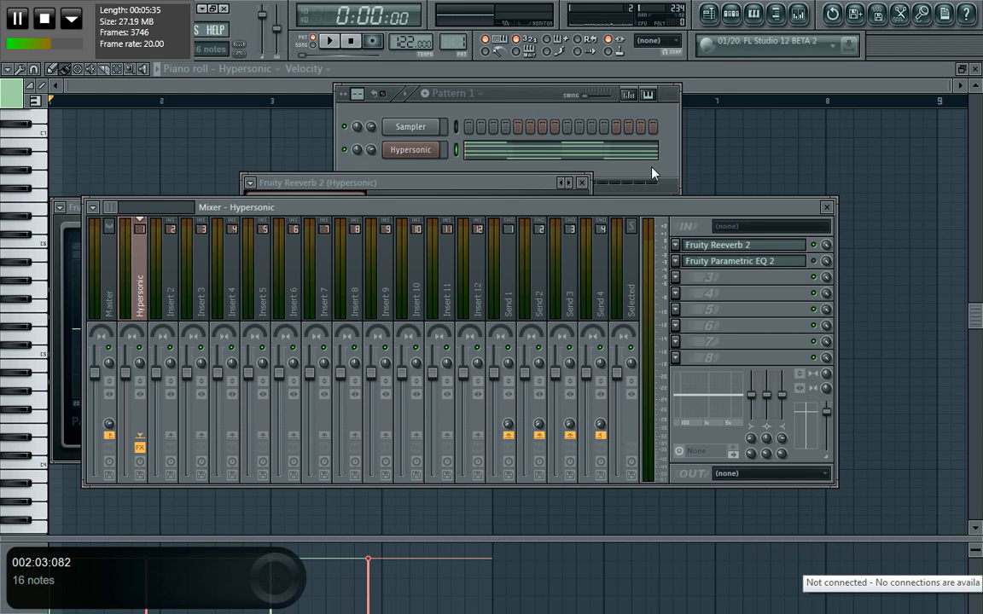
# Bring the Fruity Reeverb 2 window forward and lower its early reflection level and its wet level to about 29%
pyautogui.doubleClick(533, 186)
pyautogui.moveTo(533, 186); pyautogui.dragTo(625, 186)
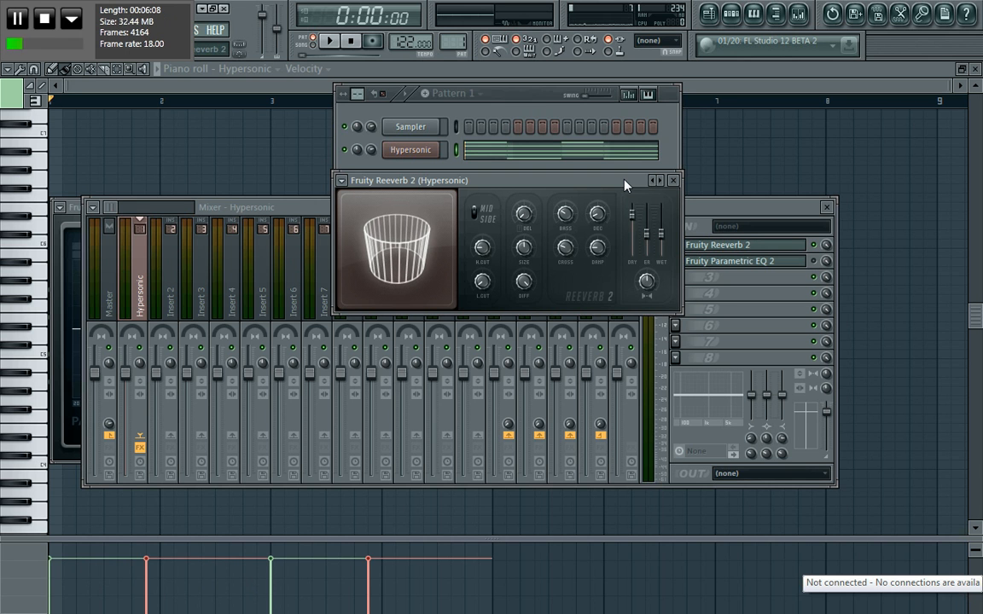
pyautogui.moveTo(624, 185); pyautogui.dragTo(627, 180)
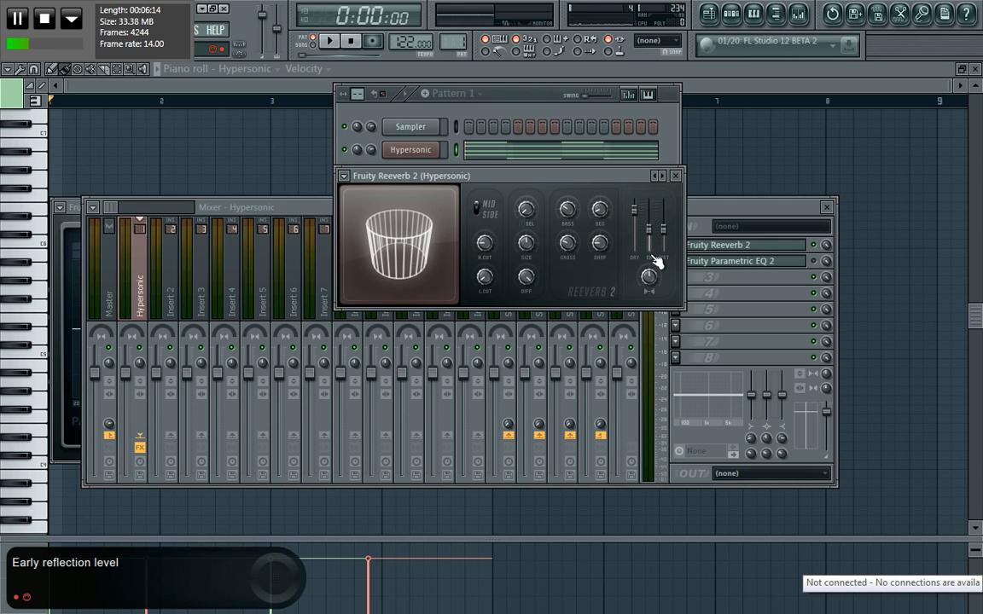
pyautogui.moveTo(651, 233); pyautogui.dragTo(668, 245)
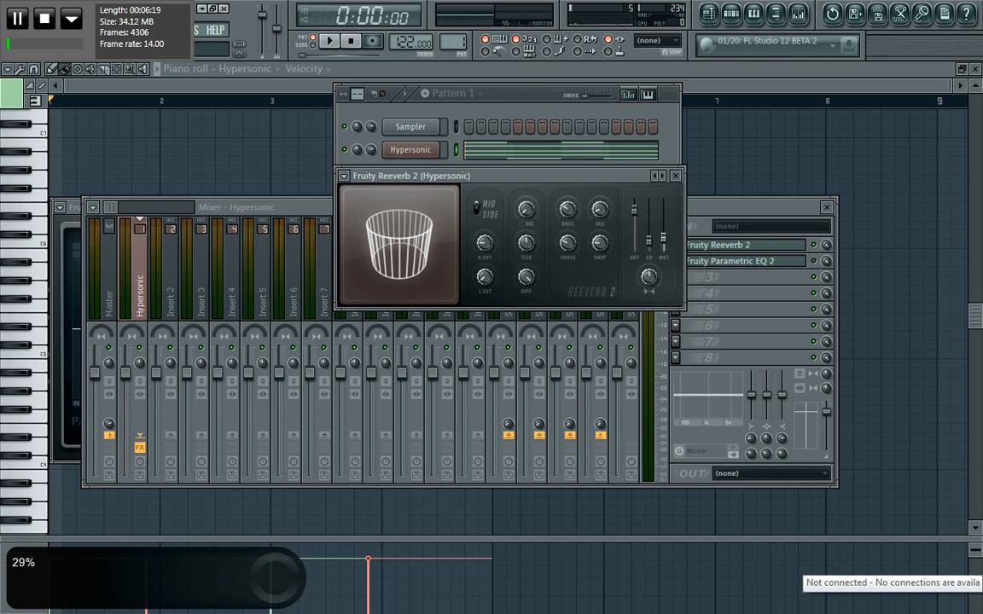
# Enlarge the reverb's room size well beyond its default and raise its low cut
pyautogui.click(649, 277)
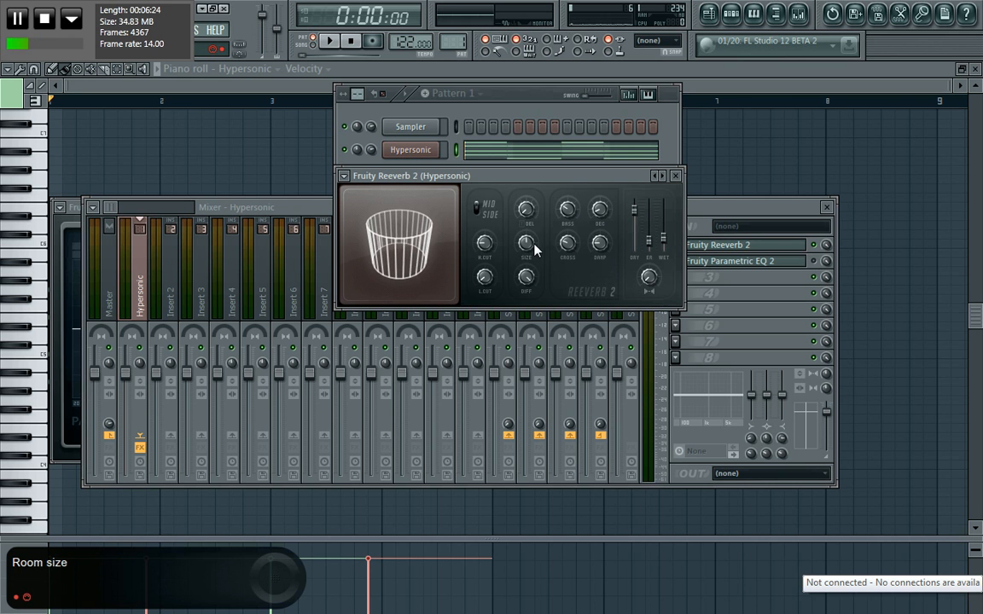
pyautogui.moveTo(525, 244); pyautogui.dragTo(527, 248)
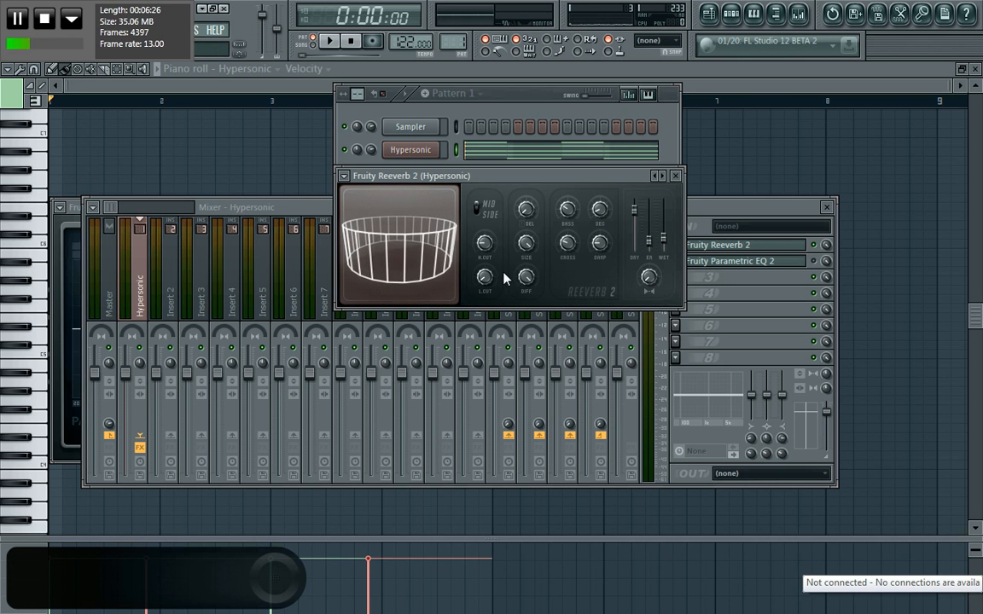
pyautogui.moveTo(486, 284); pyautogui.dragTo(486, 254)
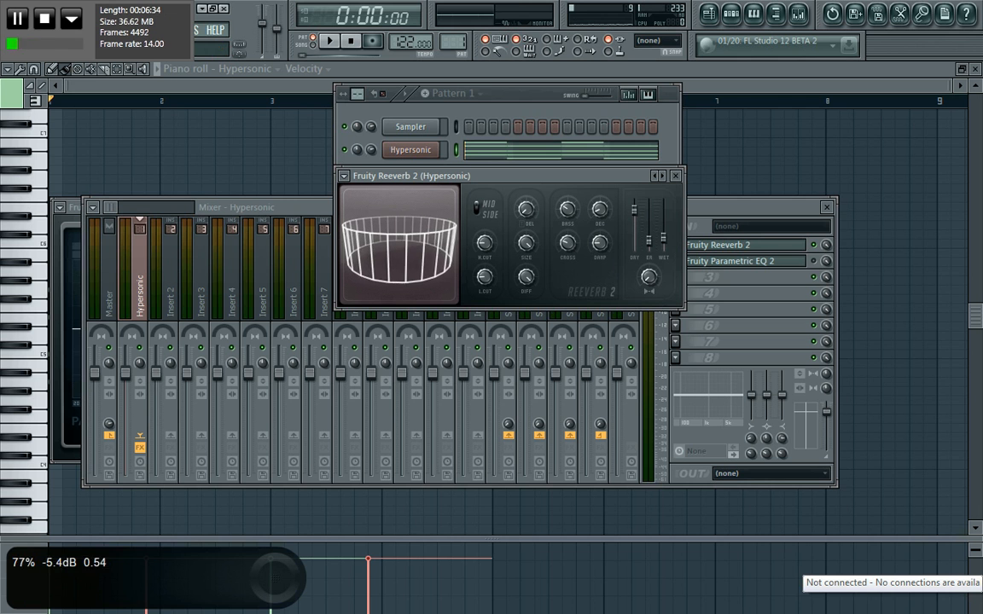
# Play the progression through the reverb, with the main volume adjusted to about 77%, and stop the playback
pyautogui.click(329, 40)
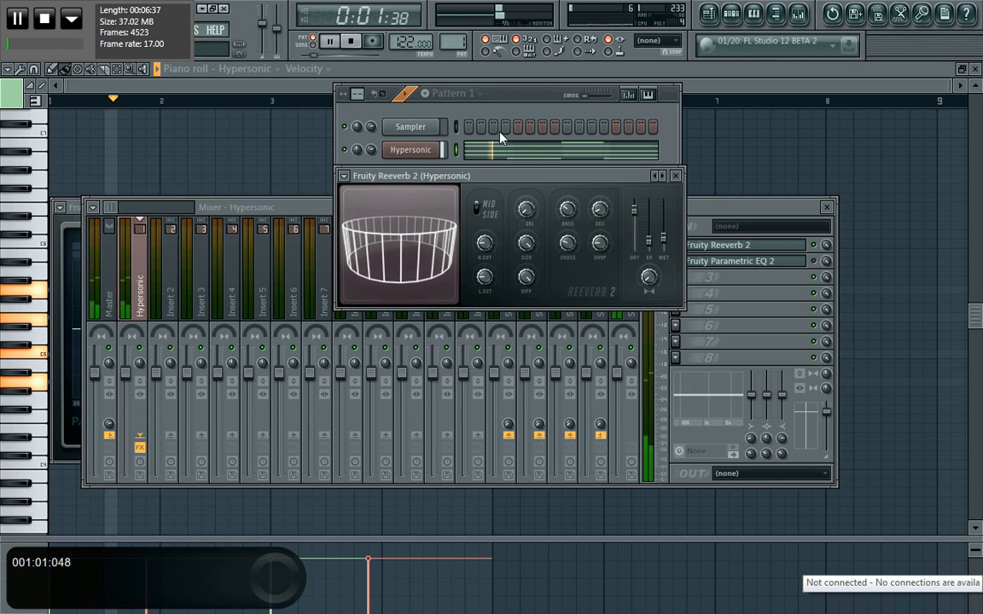
pyautogui.moveTo(271, 30); pyautogui.dragTo(270, 24)
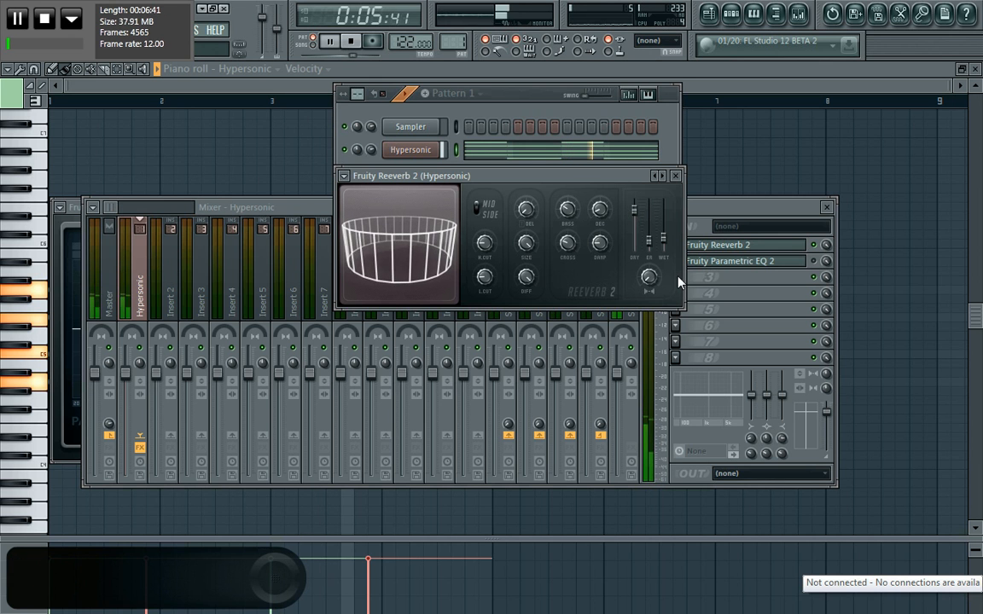
pyautogui.press('space')
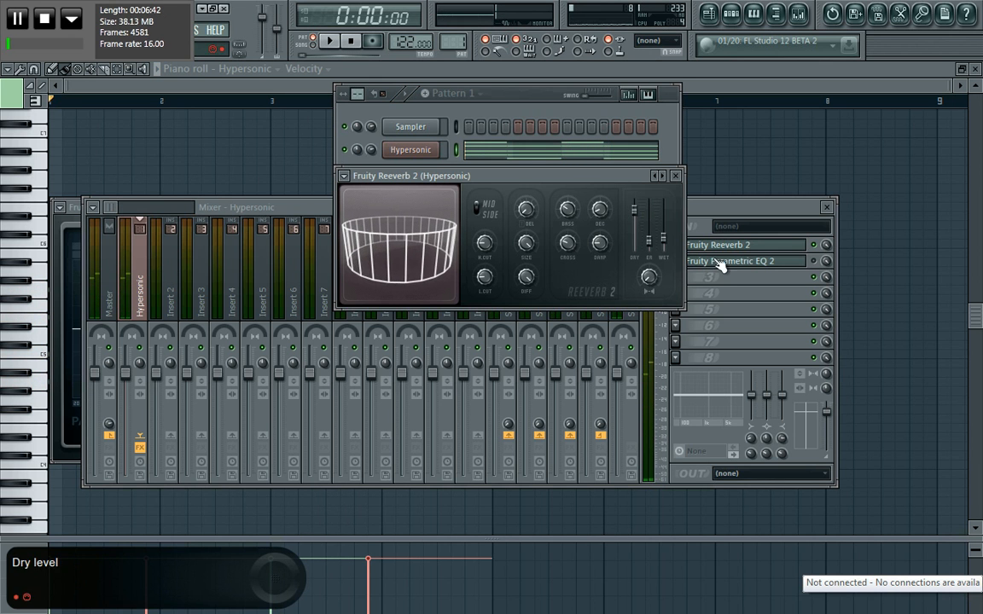
# Raise the reverb's wet level slightly and play the progression to hear the change
pyautogui.moveTo(669, 245); pyautogui.dragTo(670, 239)
pyautogui.press('space')
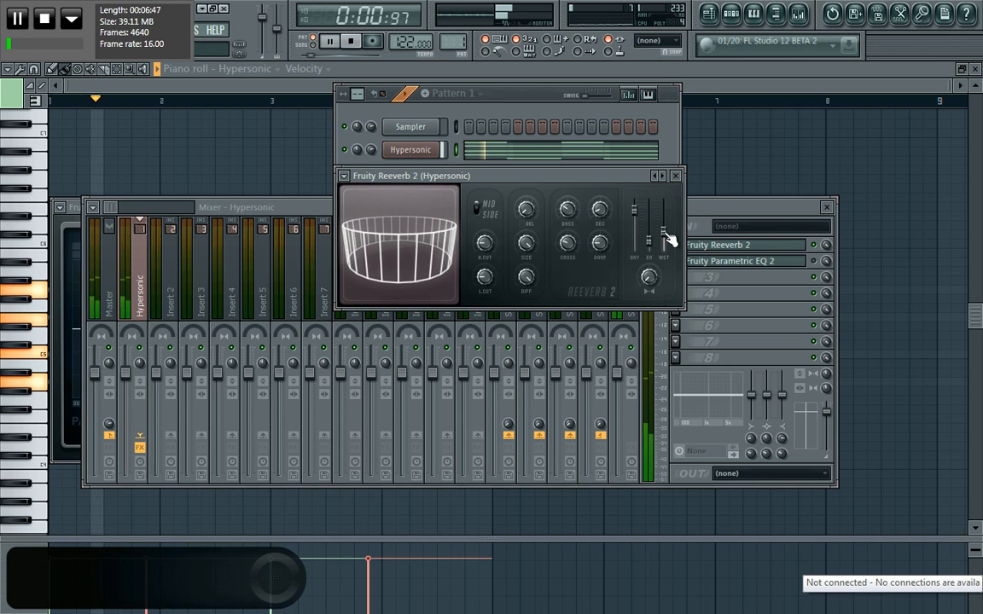
pyautogui.press('space')
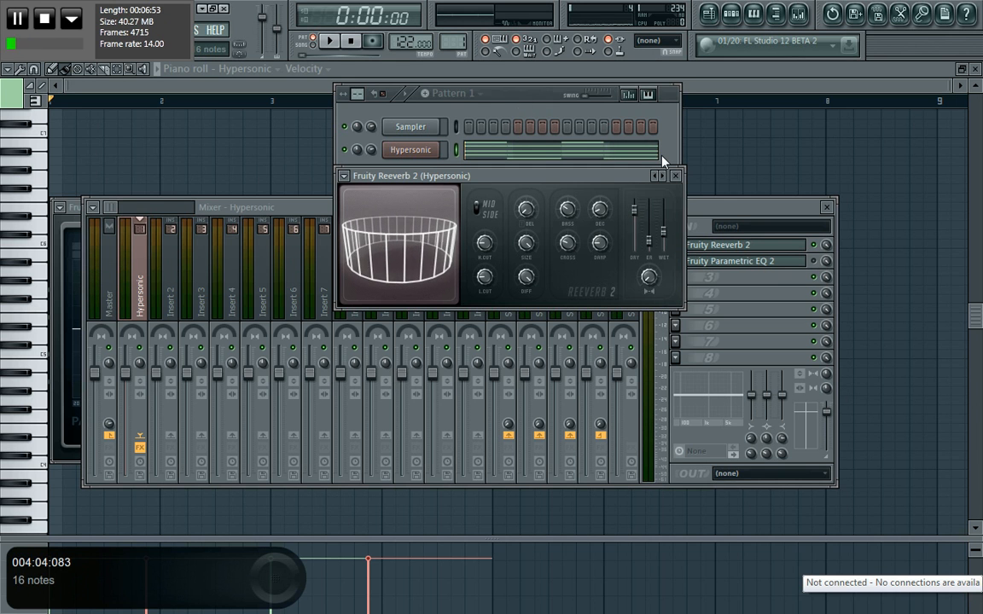
# Switch on Fruity Parametric EQ 2 in the Hypersonic mixer track's second effect slot and open its window
pyautogui.click(732, 216)
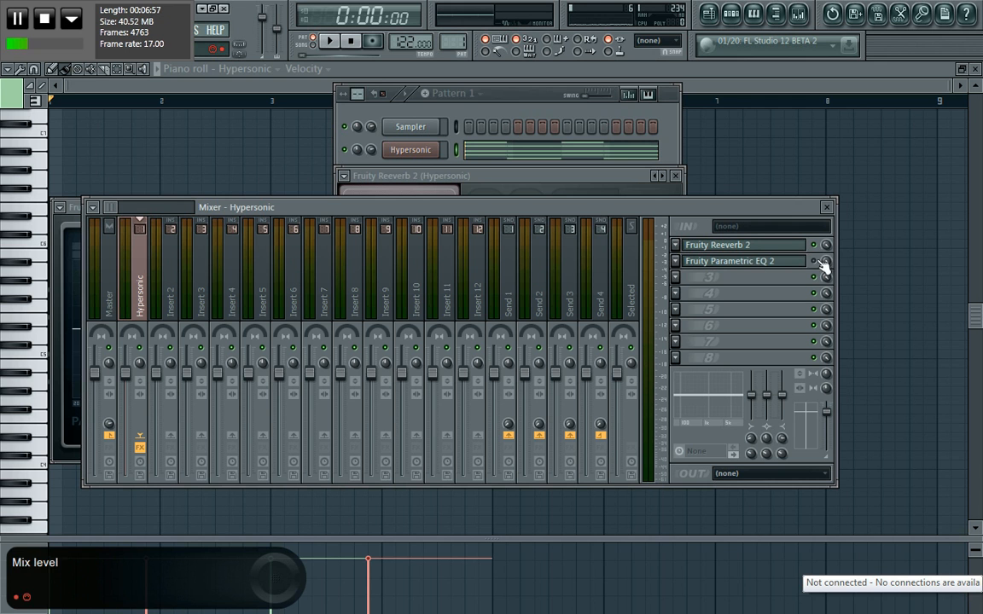
pyautogui.click(744, 249)
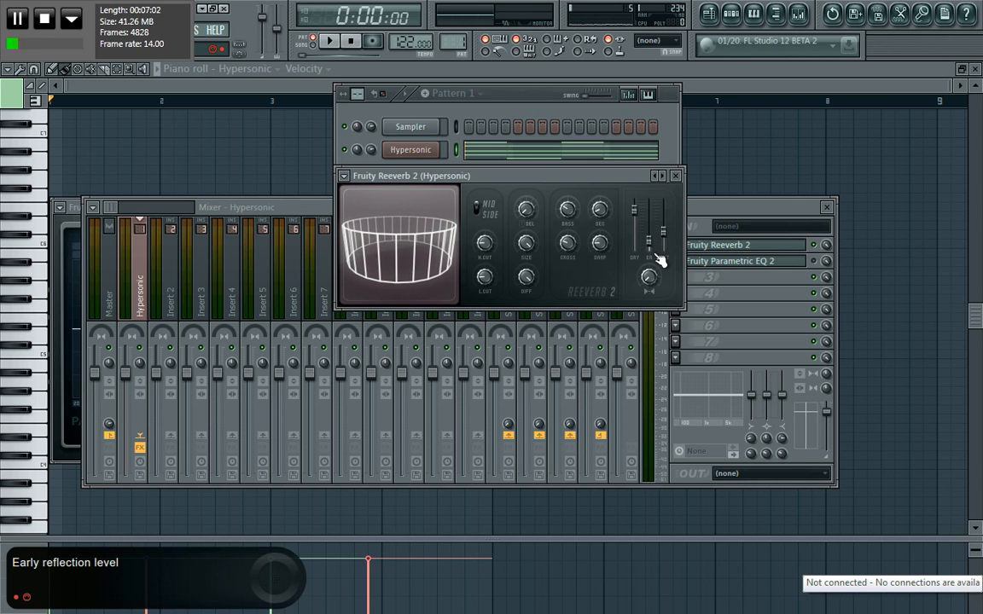
pyautogui.click(779, 268)
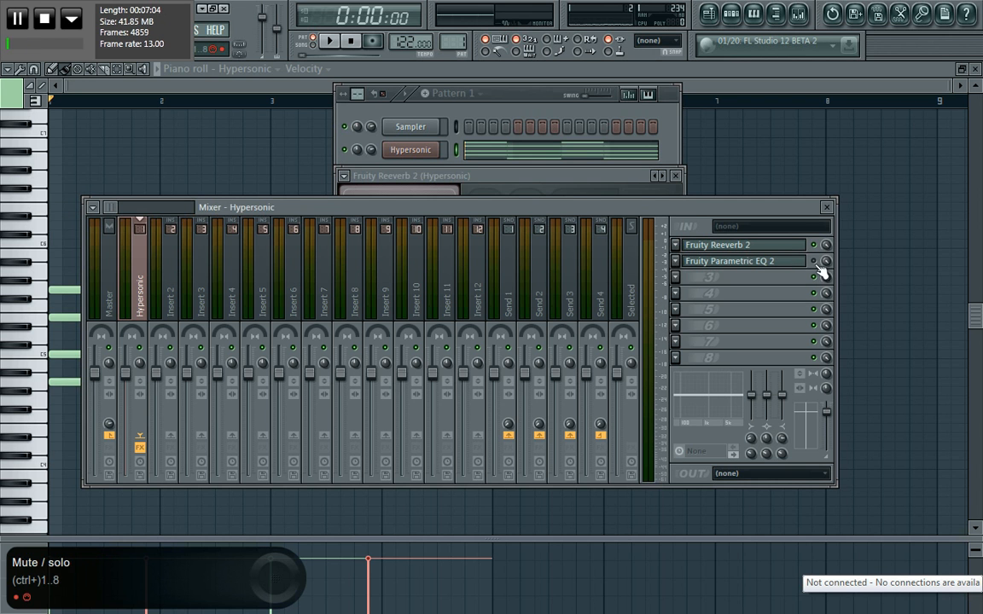
pyautogui.click(785, 268)
pyautogui.click(785, 268)
pyautogui.click(785, 268)
pyautogui.click(668, 161)
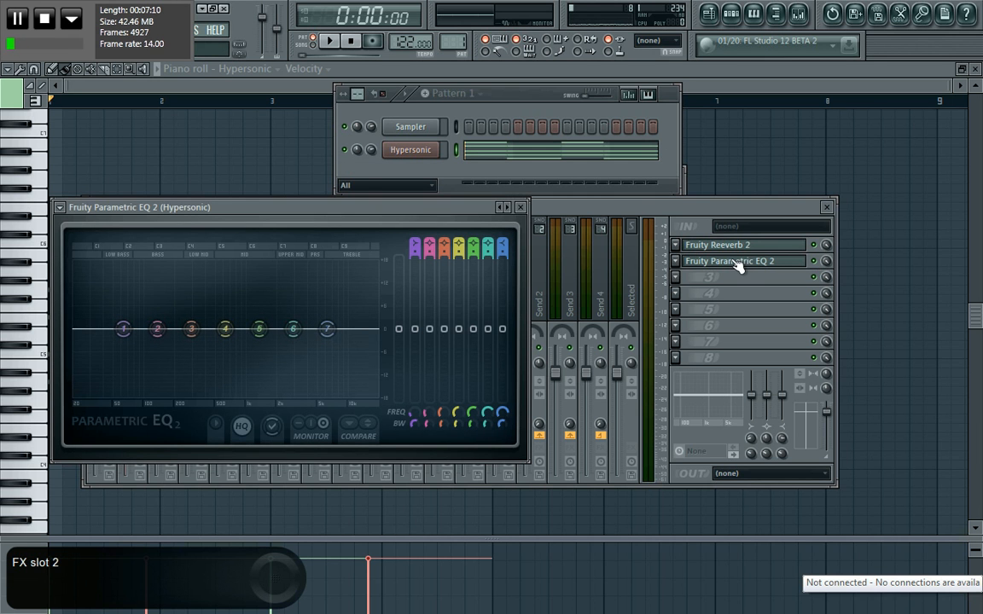
# Move the Fruity Parametric EQ 2 window over the mixer so the channel rack's two channels stay uncovered
pyautogui.moveTo(378, 212); pyautogui.dragTo(592, 122)
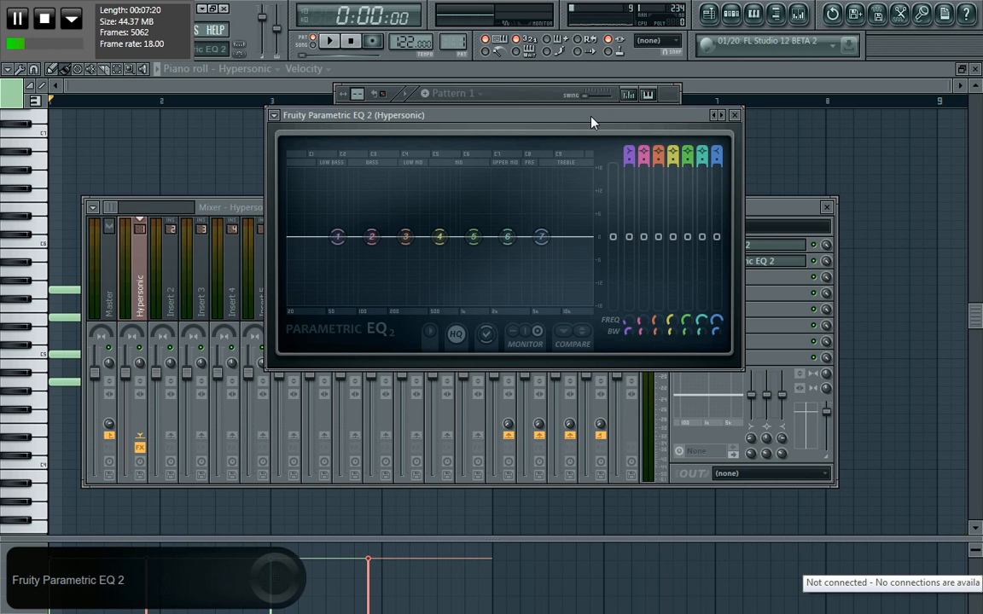
pyautogui.moveTo(593, 122); pyautogui.dragTo(589, 146)
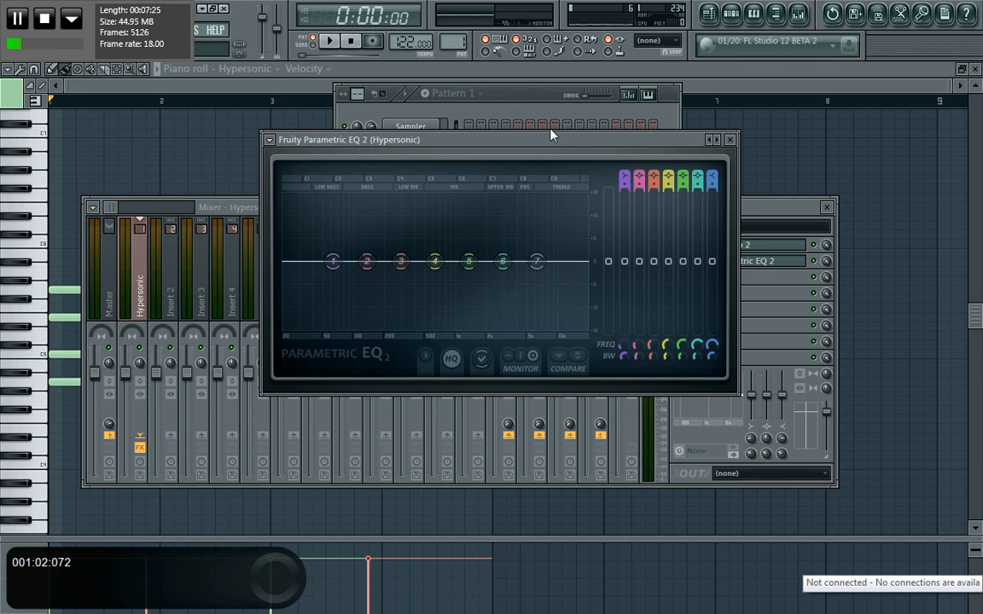
pyautogui.moveTo(548, 136); pyautogui.dragTo(547, 200)
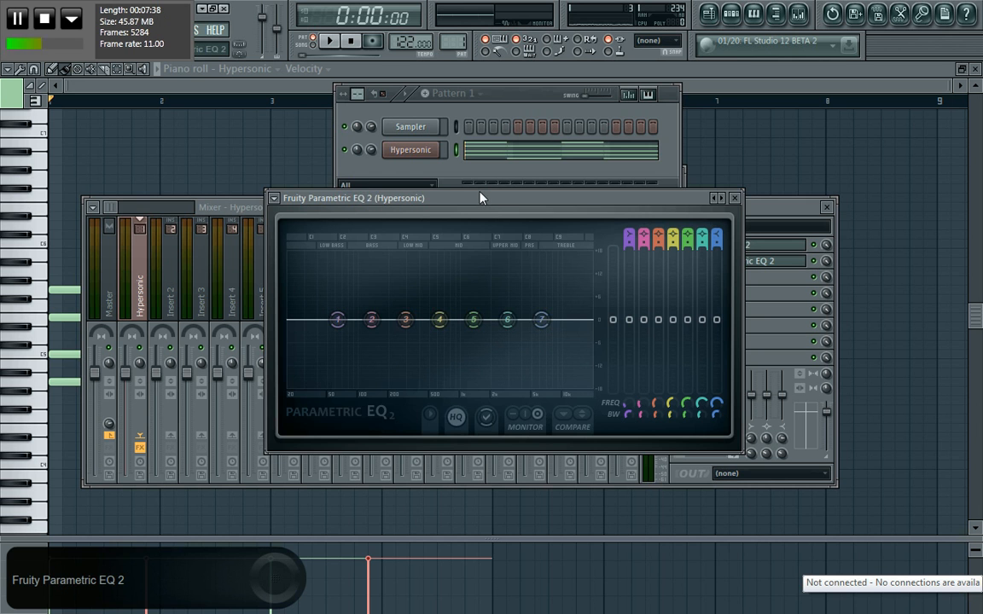
pyautogui.moveTo(480, 198); pyautogui.dragTo(475, 189)
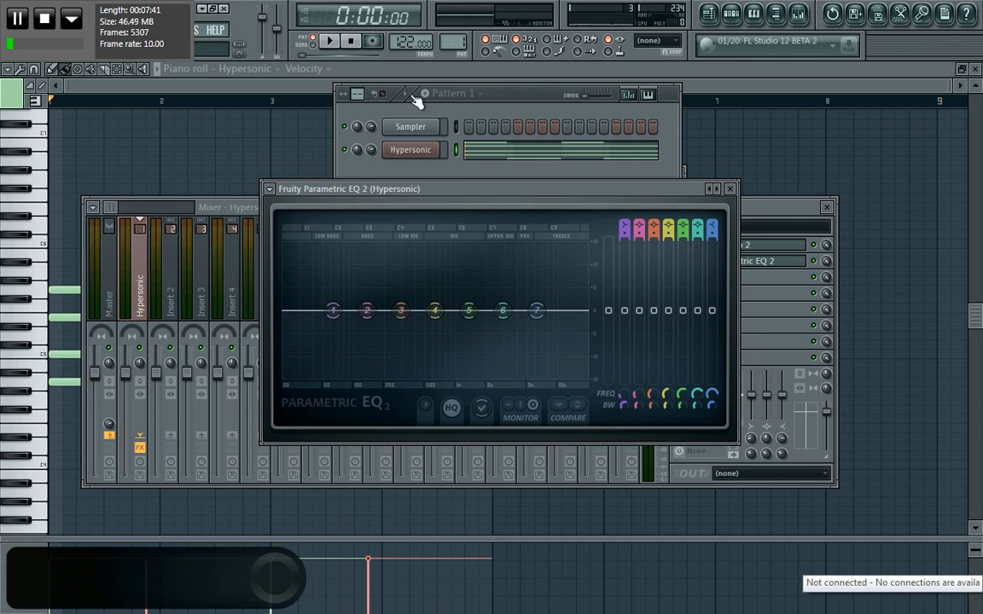
# Cut the piano's low end with EQ band 1 pulled fully down at about 200 Hz, playing the progression to hear it
pyautogui.click(330, 41)
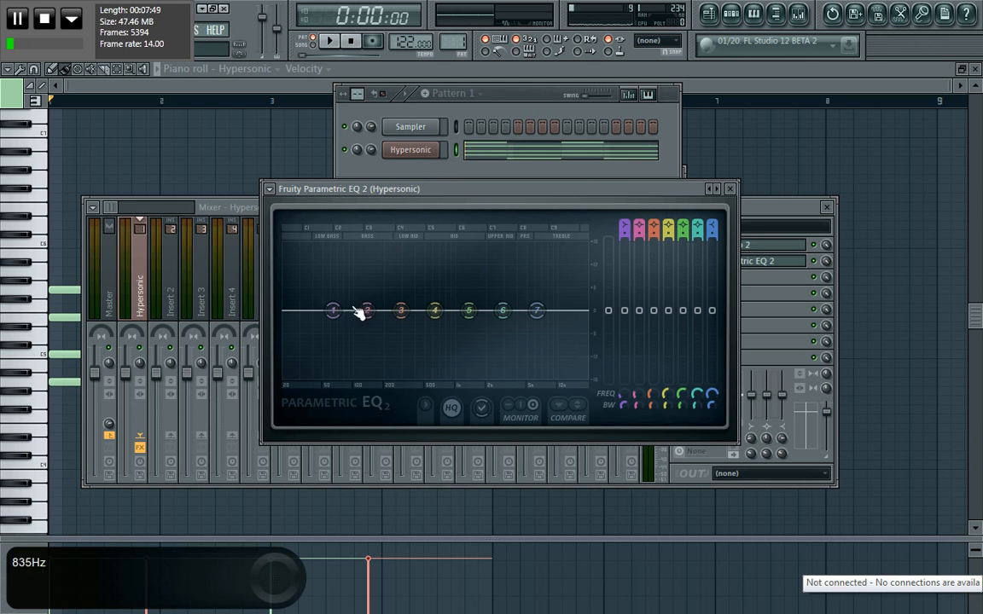
pyautogui.moveTo(333, 310); pyautogui.dragTo(359, 385)
pyautogui.moveTo(362, 380); pyautogui.dragTo(385, 381)
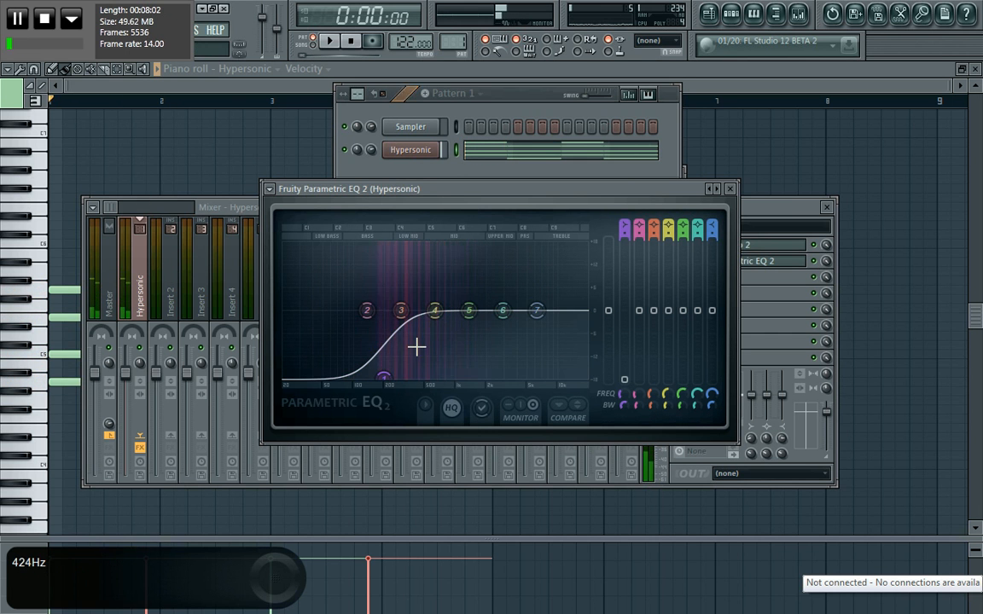
pyautogui.press('space')
# Boost EQ band 5 at about 1.1 kHz and dip band 4 slightly, listening to the progression while adjusting
pyautogui.moveTo(469, 310)
pyautogui.mouseDown()
pyautogui.moveTo(485, 279)
pyautogui.moveTo(491, 292)
pyautogui.moveTo(465, 294)
pyautogui.mouseUp()
pyautogui.press('space')
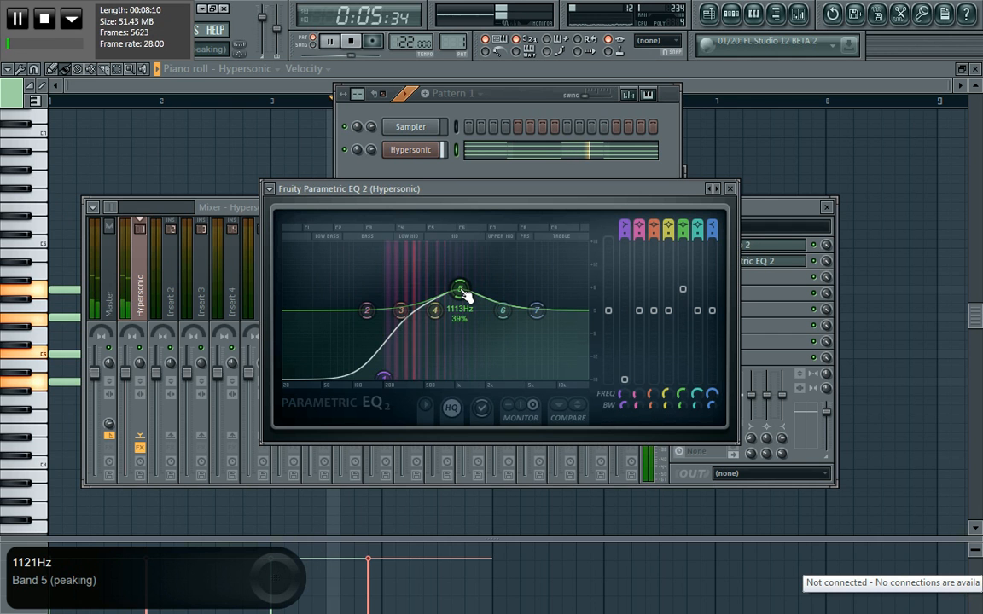
pyautogui.moveTo(433, 313); pyautogui.dragTo(456, 290)
pyautogui.press('space')
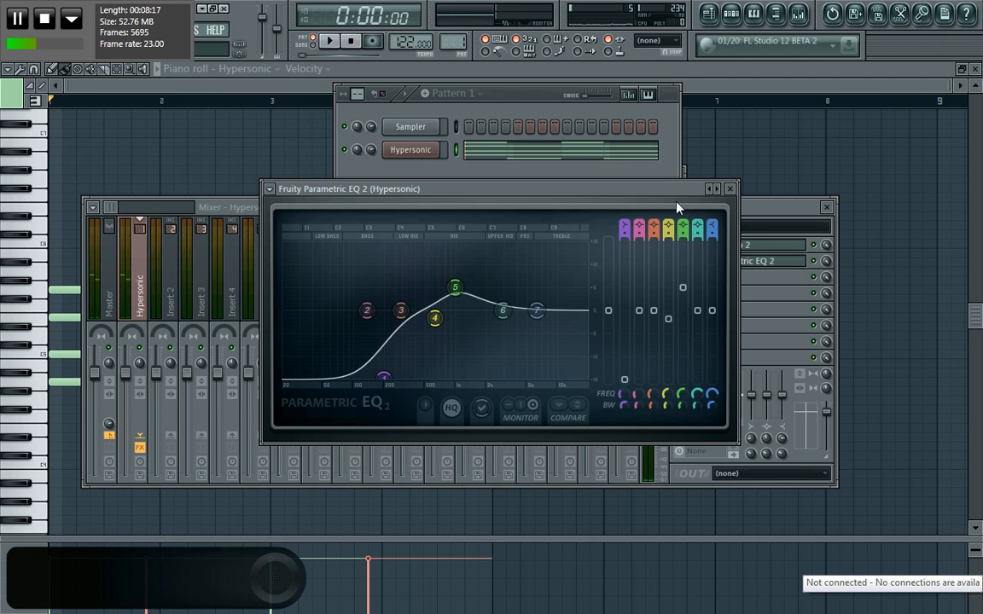
# Leave the piano roll for the playlist and review the mixer and the Fruity Reeverb 2 settings
pyautogui.click(583, 164)
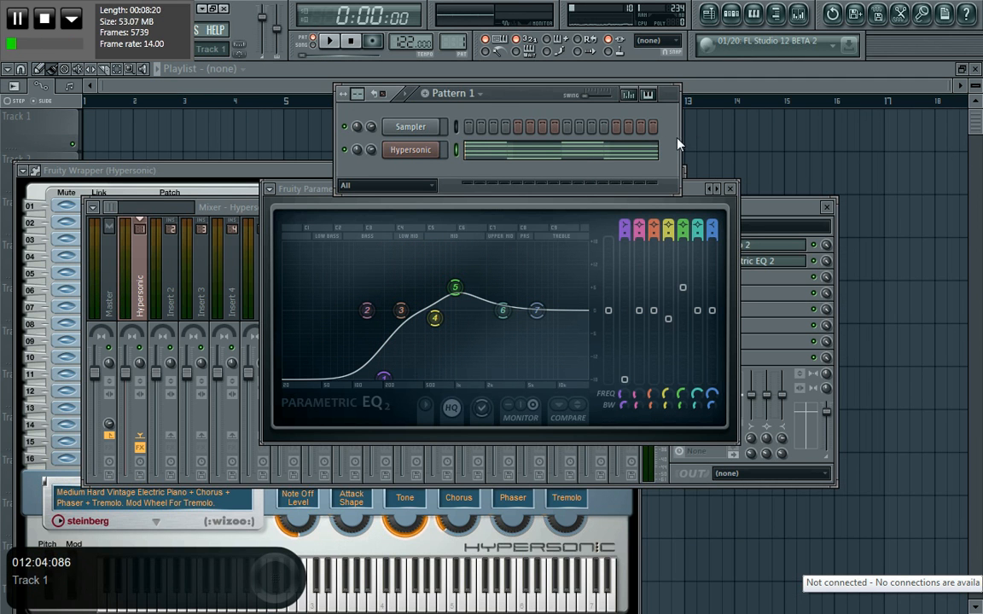
pyautogui.click(779, 216)
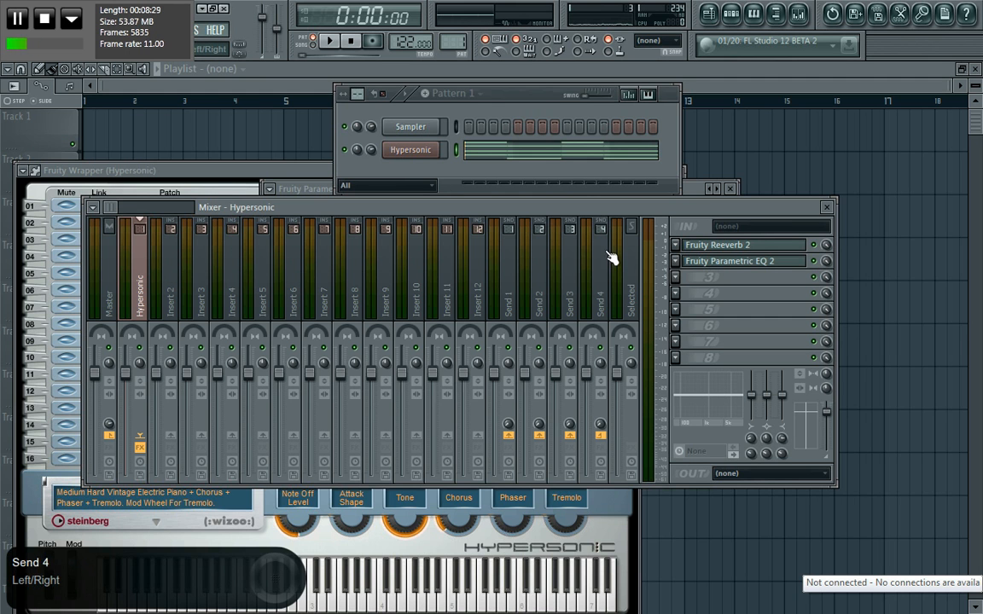
pyautogui.click(745, 247)
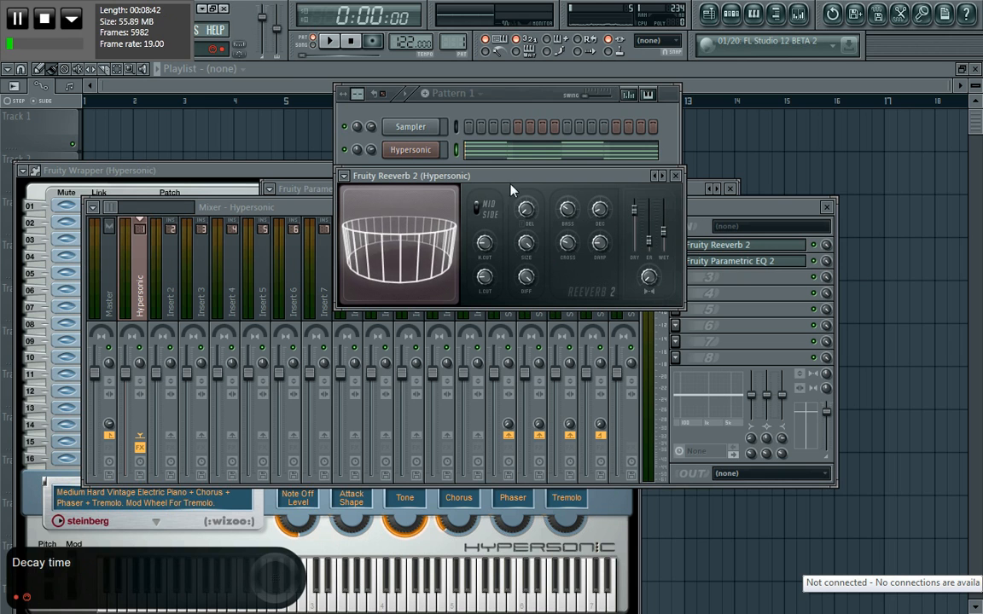
# Load the Soft + Bright Legato Strings patch from the Strings category into Hypersonic's part 2
pyautogui.click(439, 152)
pyautogui.click(240, 224)
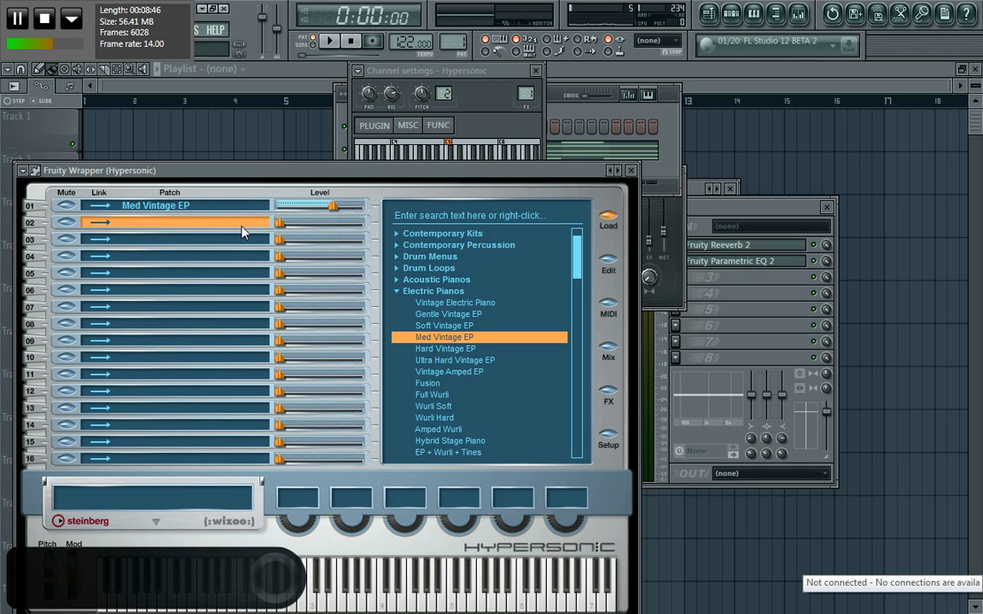
pyautogui.click(396, 293)
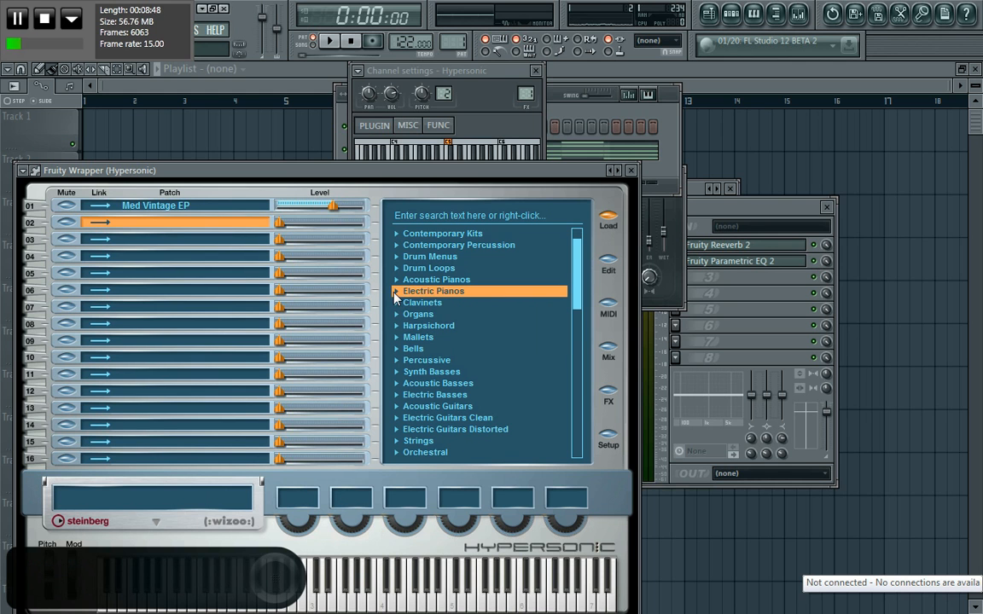
pyautogui.click(396, 441)
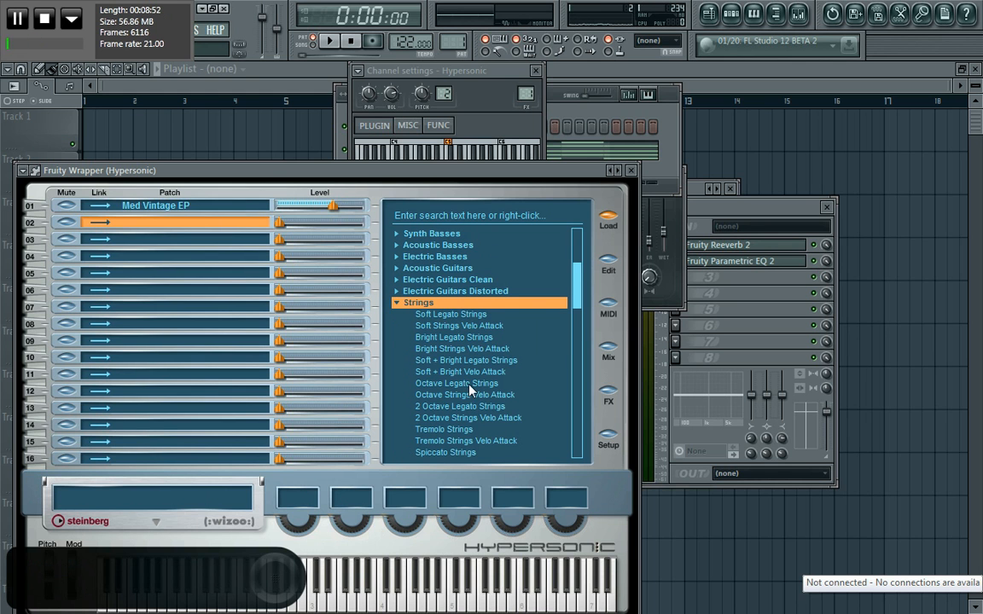
pyautogui.click(443, 350)
pyautogui.click(438, 360)
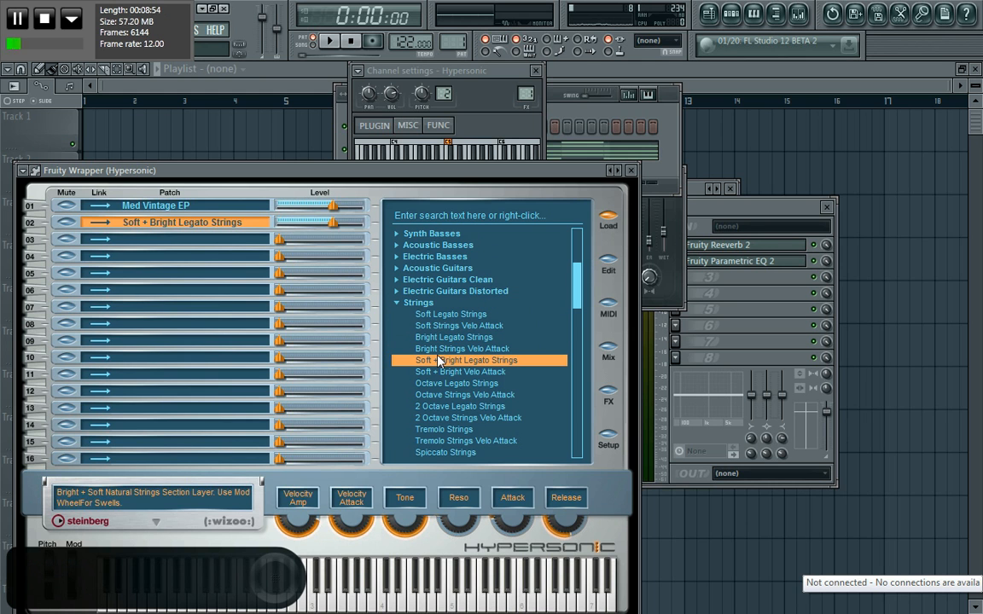
# Link the strings part to MIDI channel 1 and set its level to -32.2 dB while playing the progression
pyautogui.moveTo(288, 228); pyautogui.dragTo(198, 232)
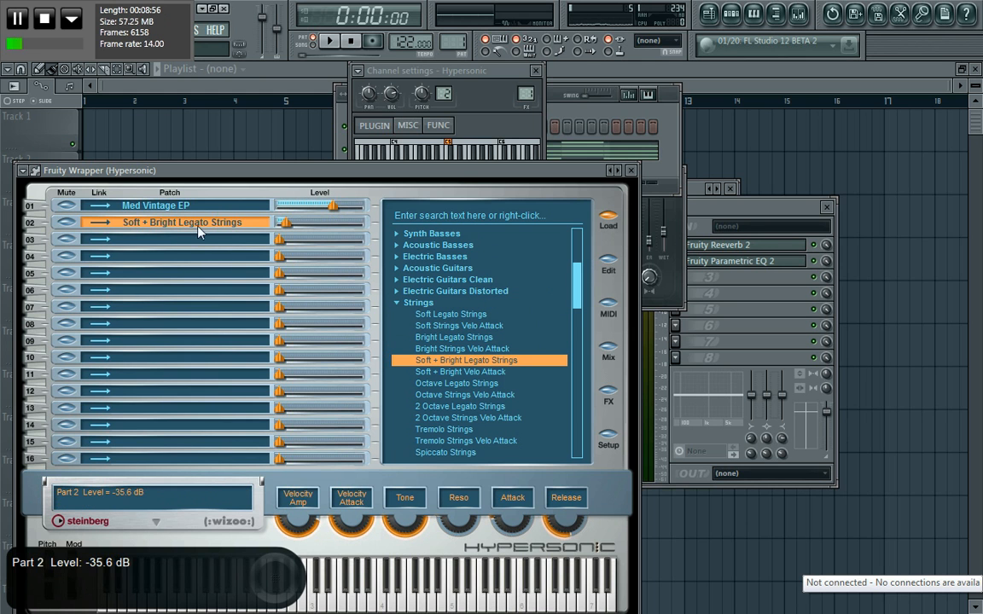
pyautogui.click(102, 223)
pyautogui.press('space')
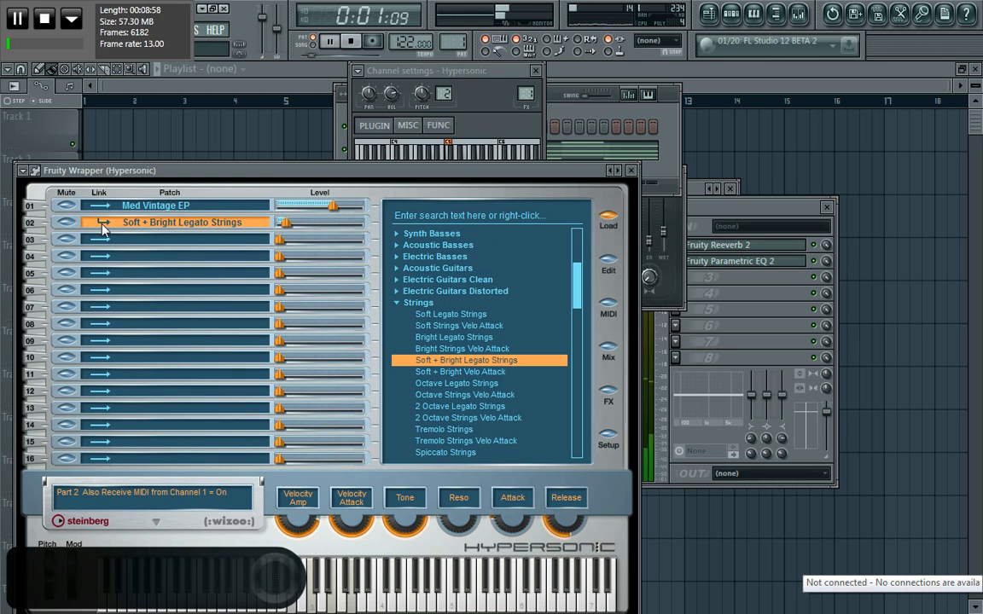
pyautogui.moveTo(280, 230); pyautogui.dragTo(289, 228)
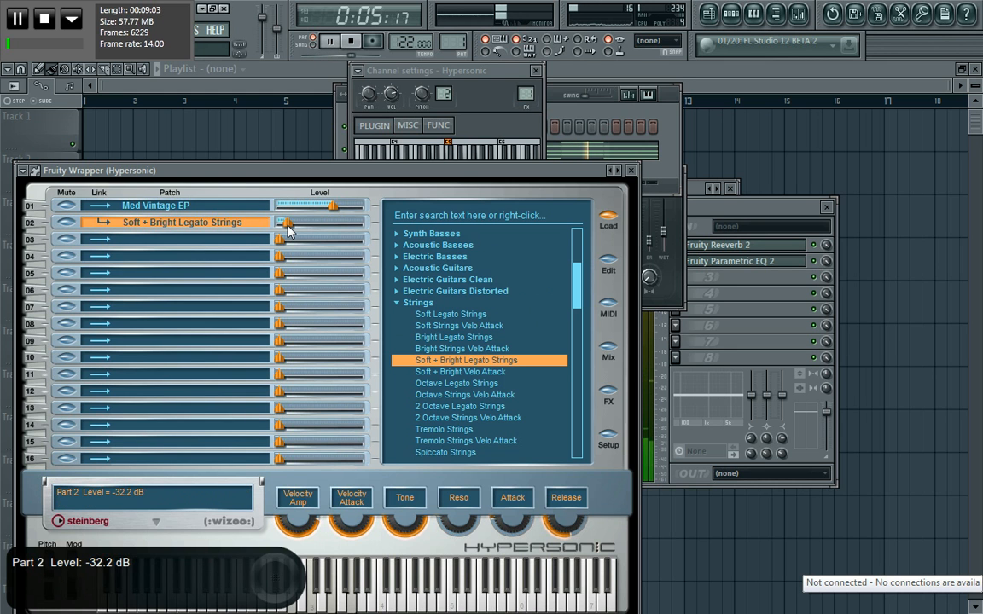
pyautogui.press('space')
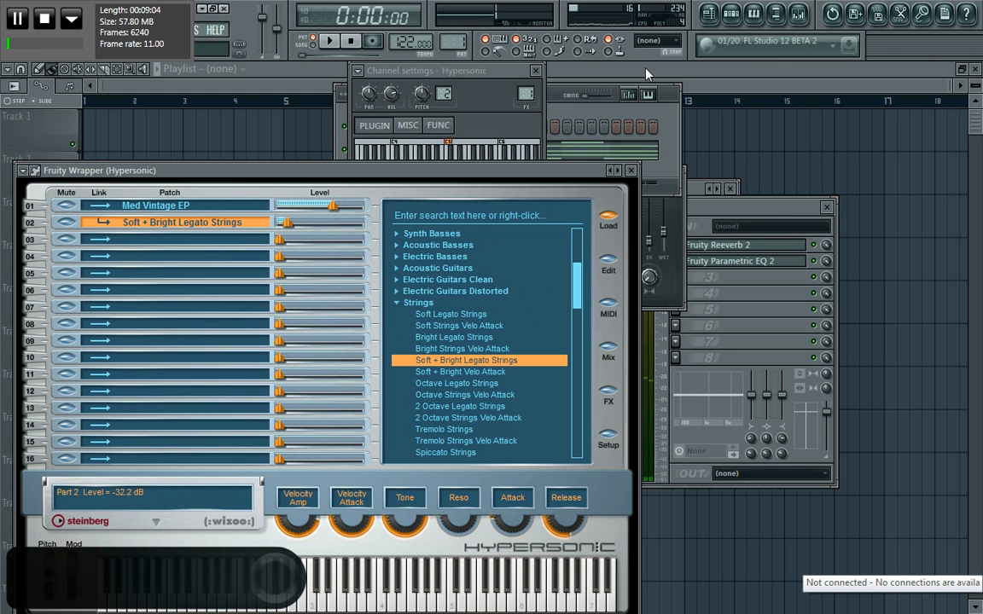
# Raise the main volume slightly and play the layered piano and strings briefly
pyautogui.moveTo(262, 18); pyautogui.dragTo(263, 15)
pyautogui.press('space')
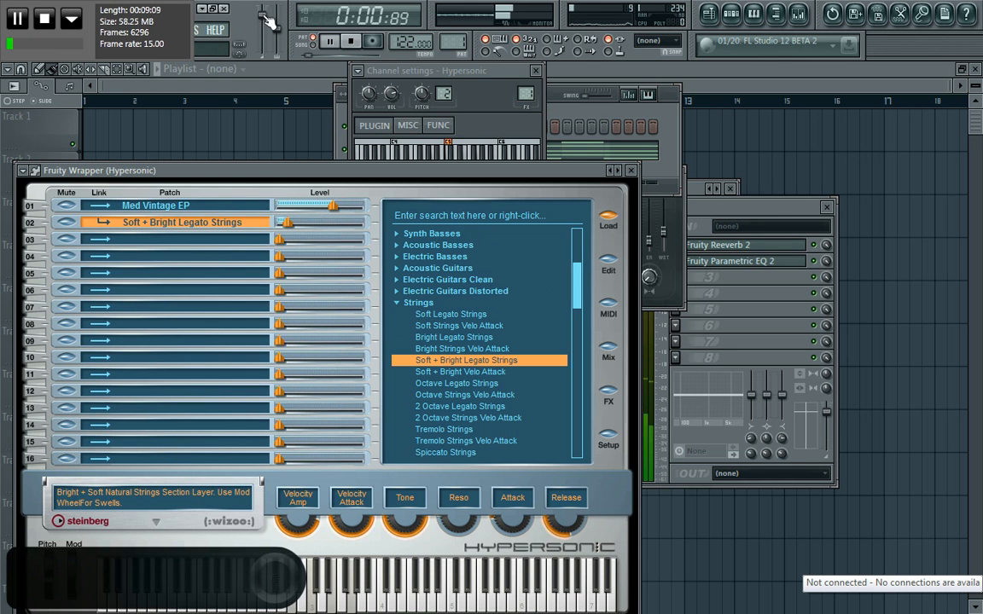
pyautogui.press('space')
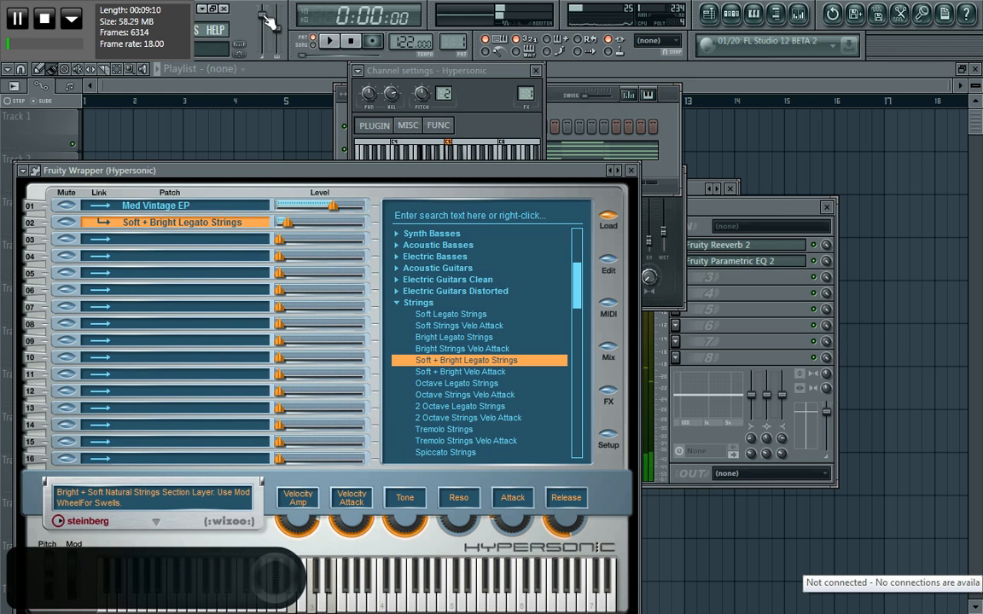
# Tidy the workspace by moving the mixer lower and closing the Hypersonic and Fruity Reeverb 2 windows
pyautogui.click(665, 134)
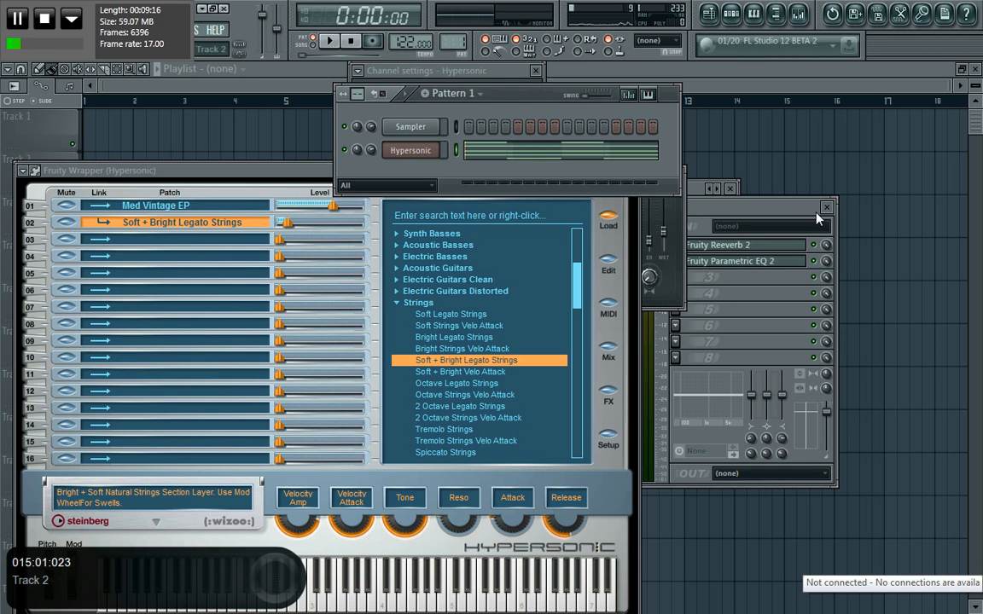
pyautogui.click(783, 214)
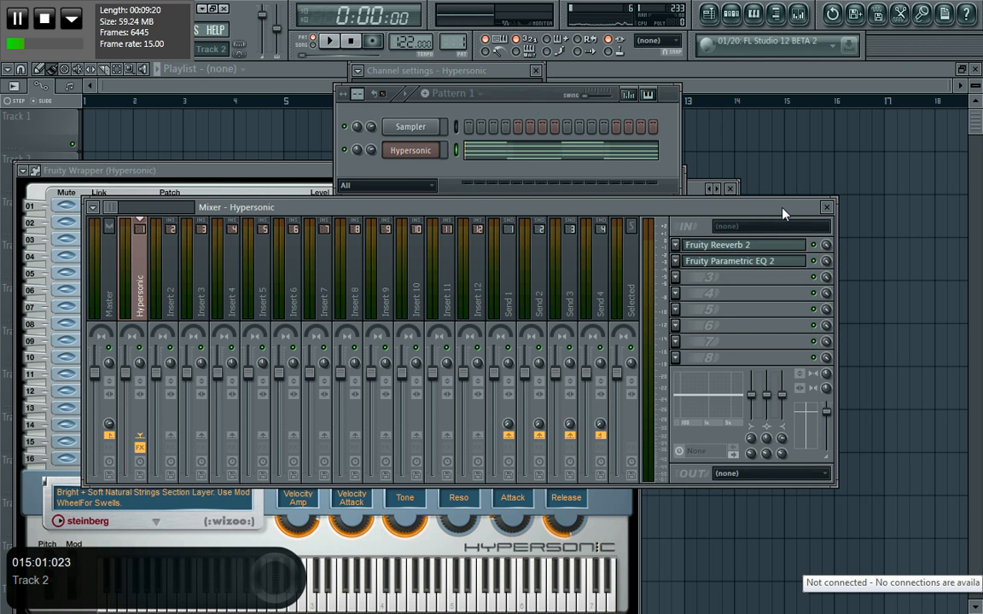
pyautogui.moveTo(696, 212); pyautogui.dragTo(742, 214)
pyautogui.click(317, 167)
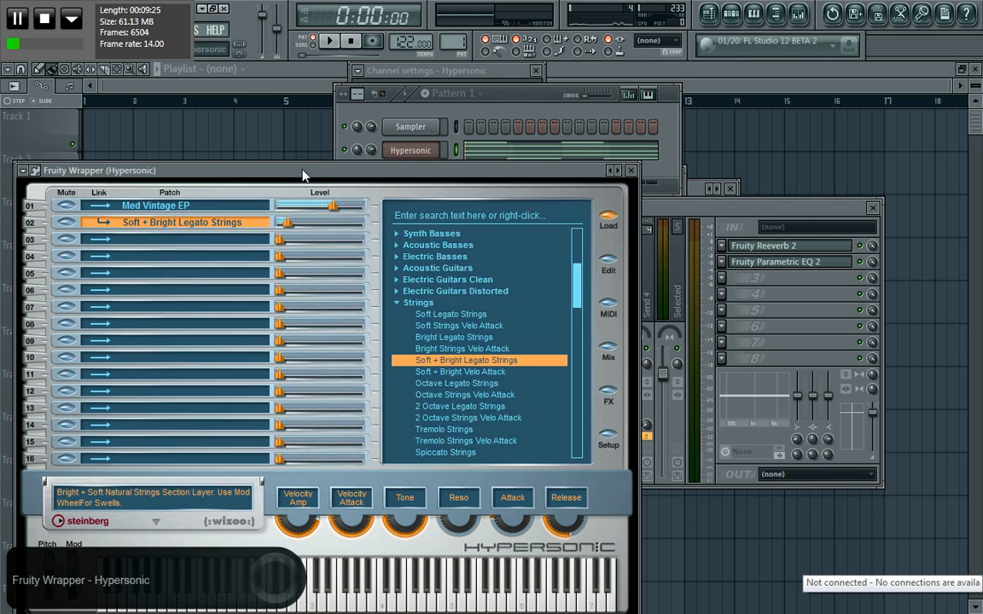
pyautogui.press('Escape')
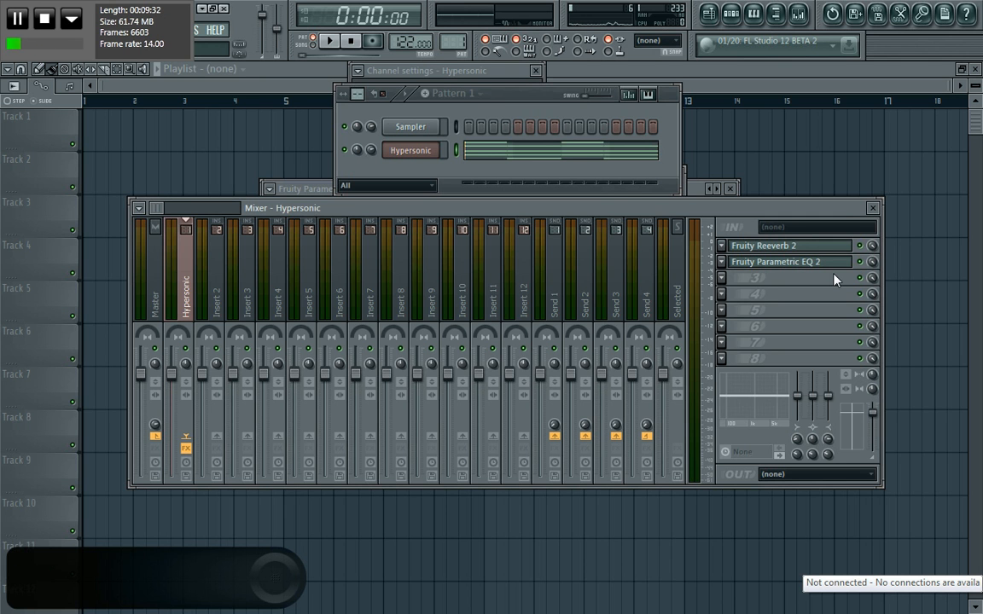
pyautogui.moveTo(769, 205); pyautogui.dragTo(763, 252)
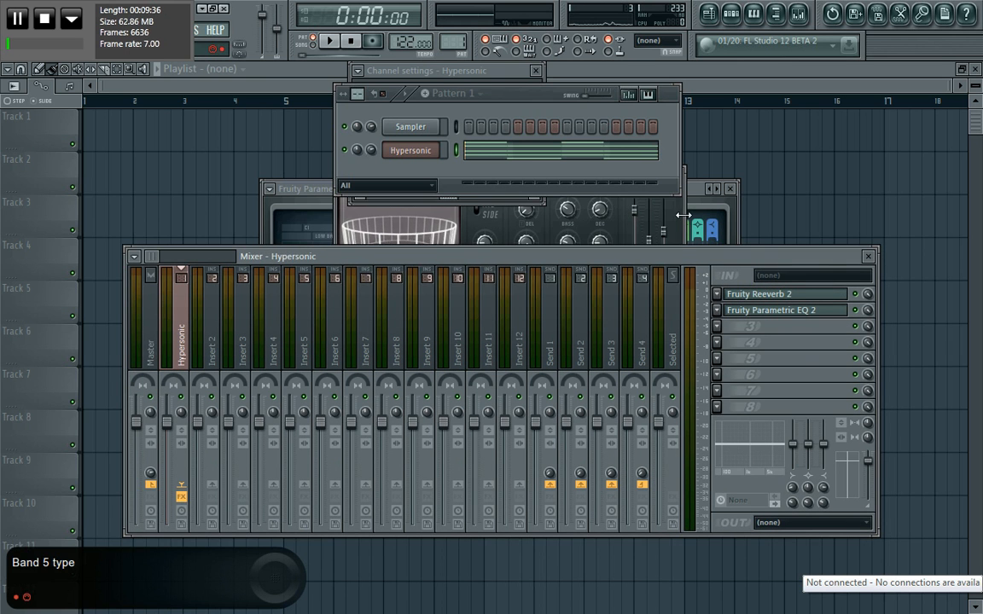
pyautogui.click(674, 215)
pyautogui.click(676, 178)
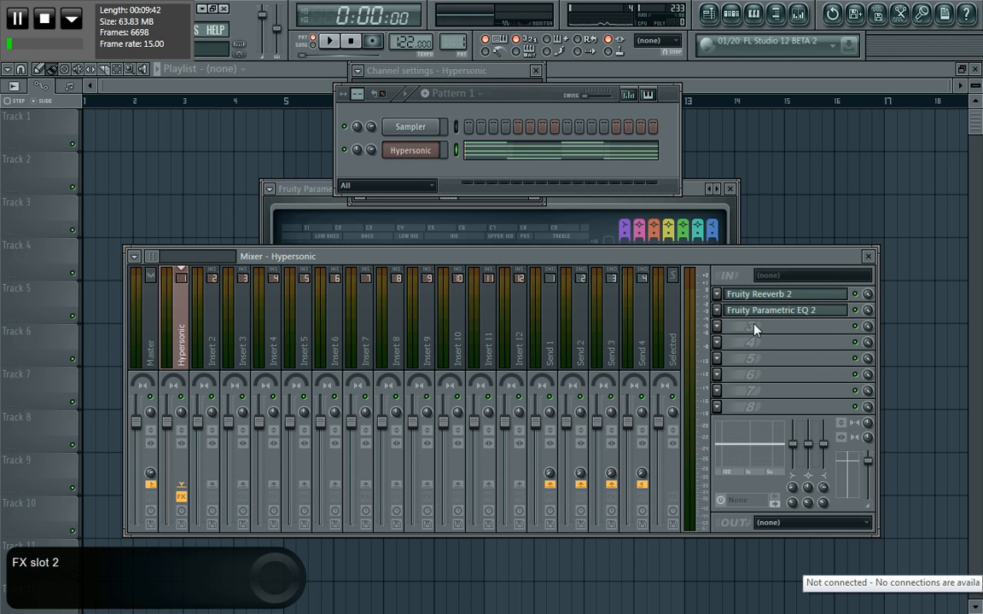
# Replace Hypersonic's part 1 patch with Soft Vintage EP from Electric Pianos and play the progression
pyautogui.click(411, 151)
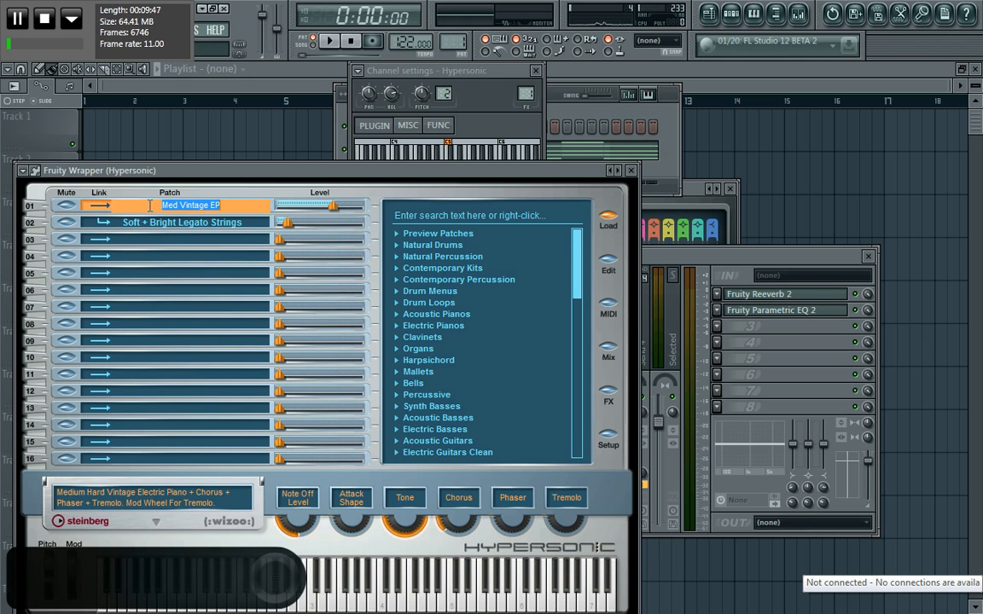
pyautogui.rightClick(223, 210)
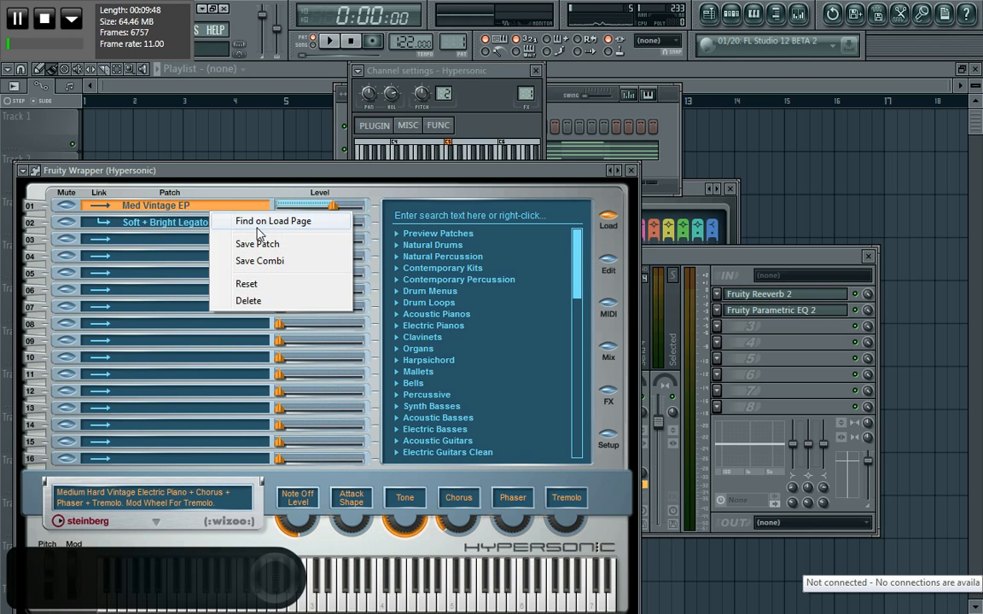
pyautogui.click(238, 216)
pyautogui.click(418, 364)
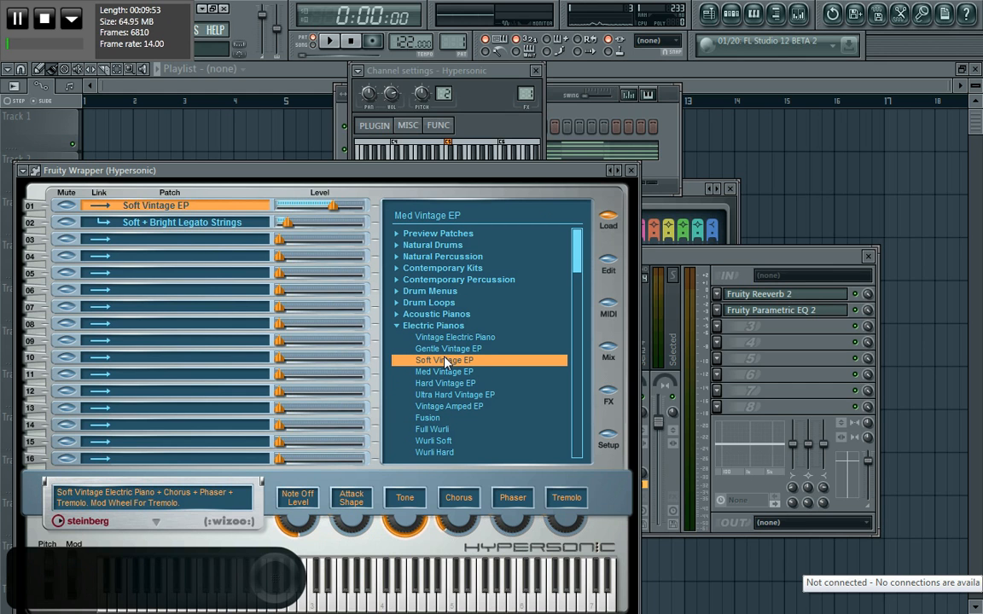
pyautogui.press('space')
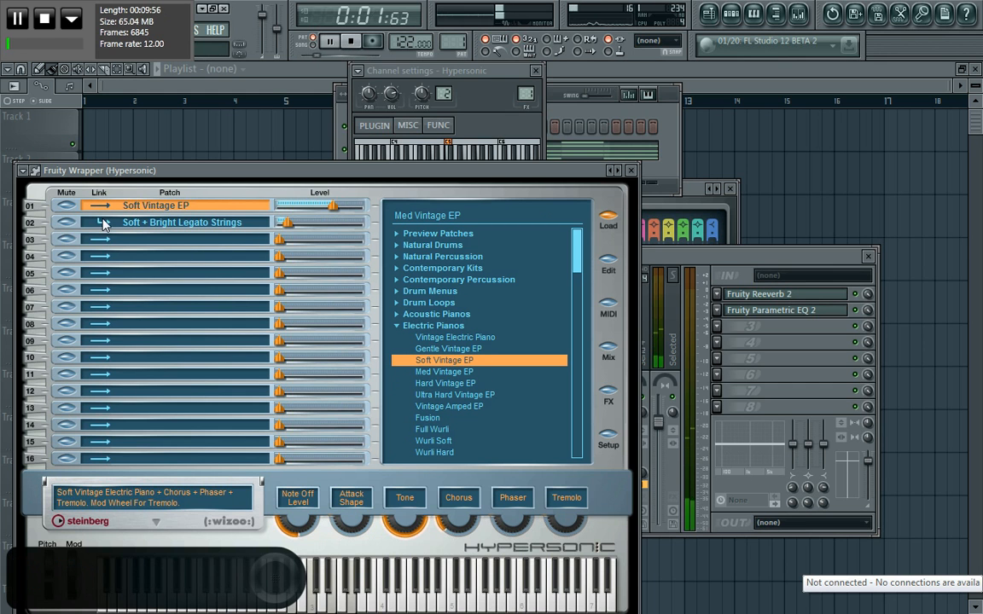
# Mute the Soft + Bright Legato Strings in Hypersonic part 2 and stop playback
pyautogui.click(72, 223)
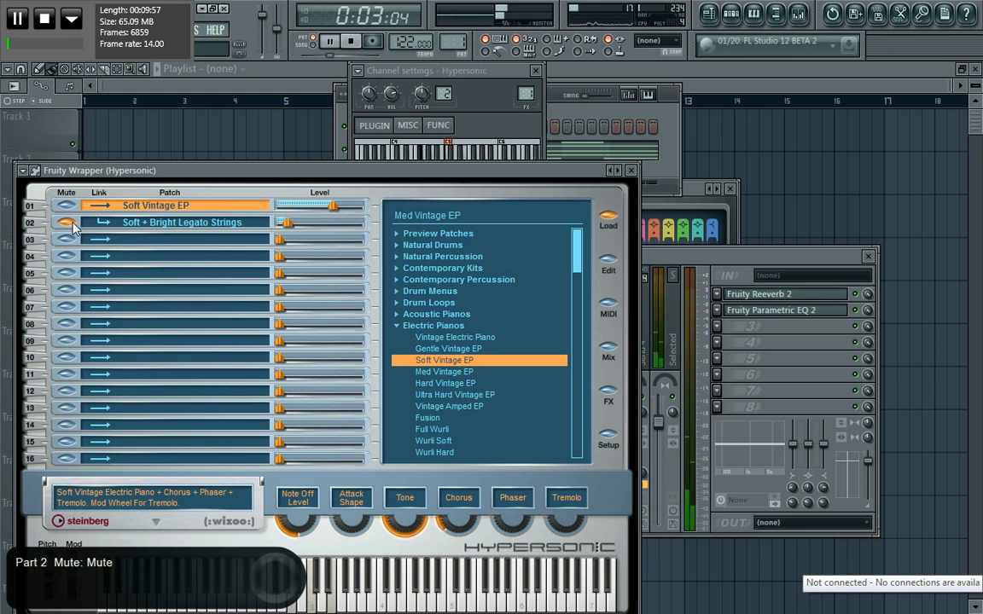
pyautogui.click(351, 42)
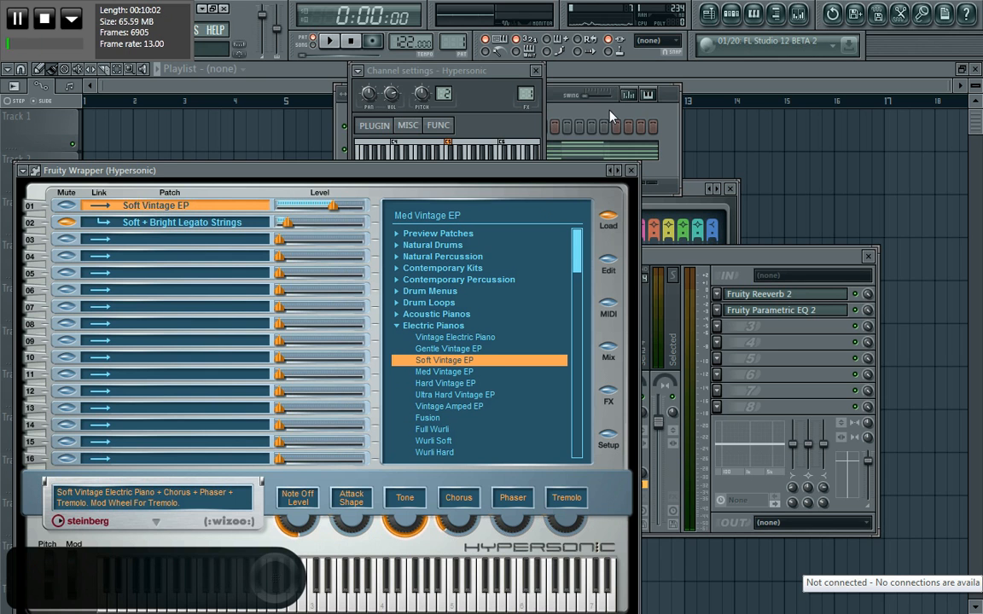
pyautogui.click(497, 132)
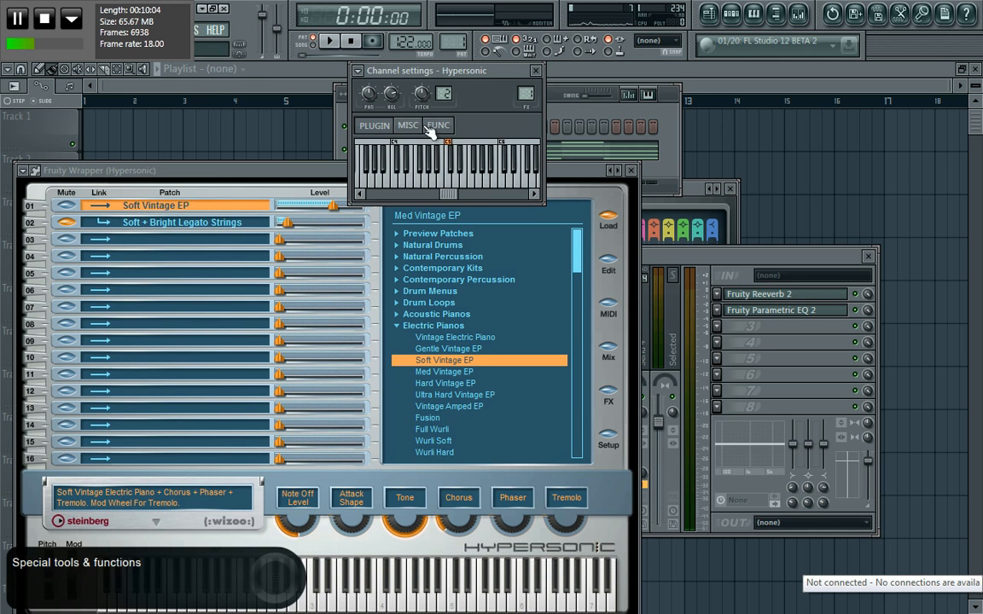
# Load Fruity Delay Bank in effect slot 3 of the Hypersonic mixer track and set its mix level to 23% during playback
pyautogui.click(725, 327)
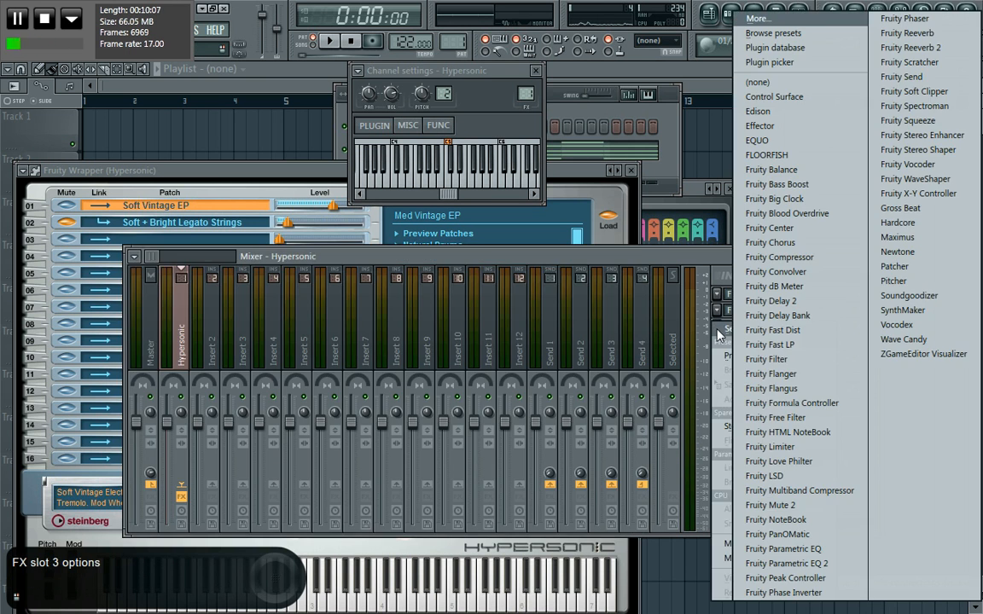
pyautogui.click(778, 315)
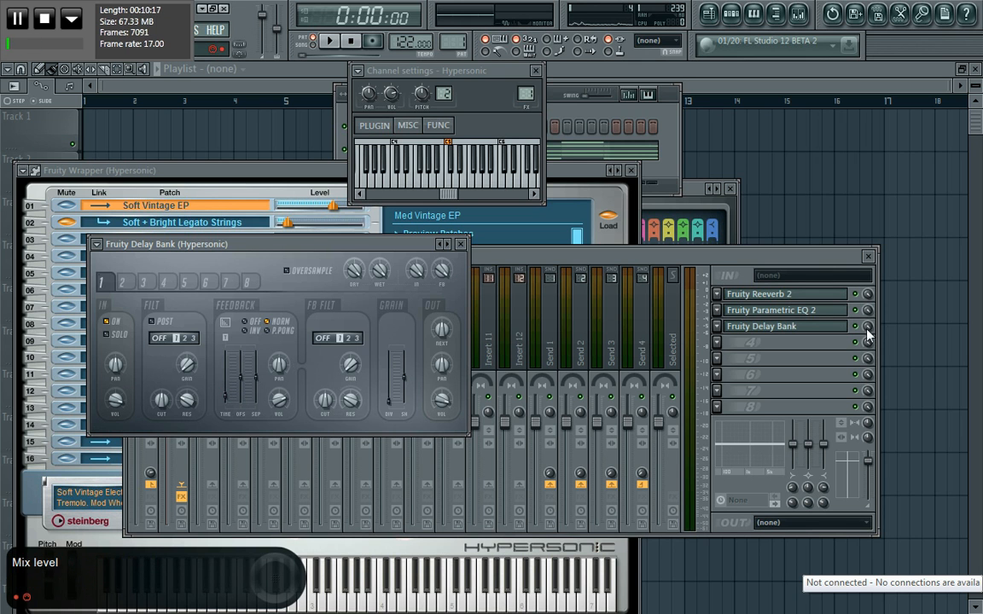
pyautogui.moveTo(868, 333); pyautogui.dragTo(869, 363)
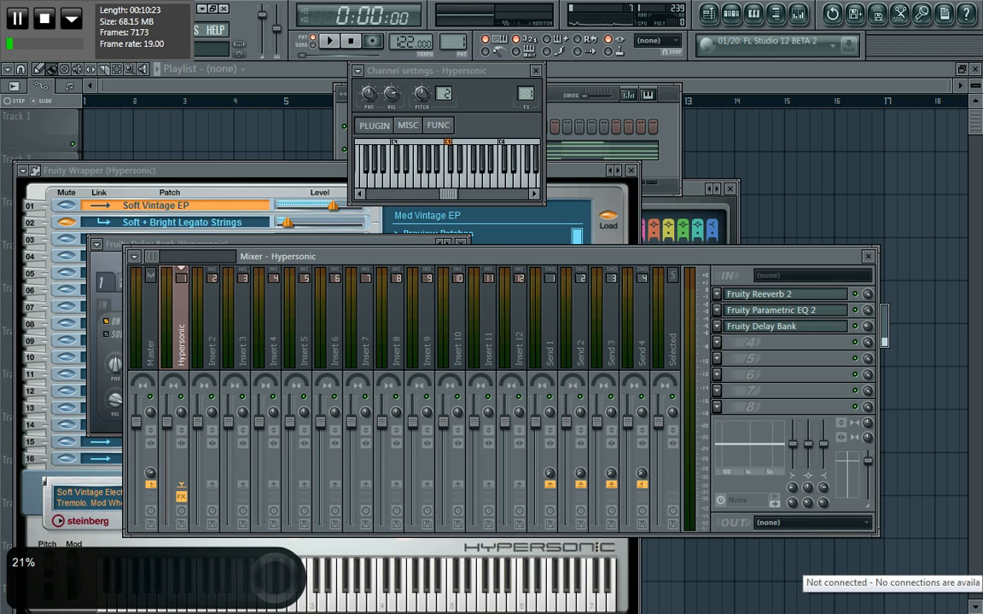
pyautogui.press('space')
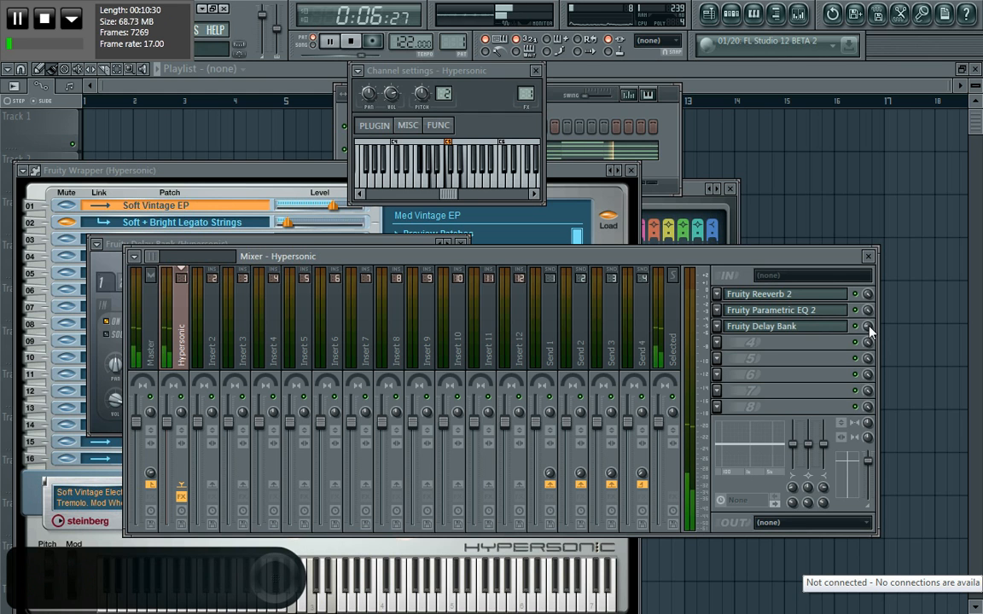
pyautogui.moveTo(868, 327); pyautogui.dragTo(869, 329)
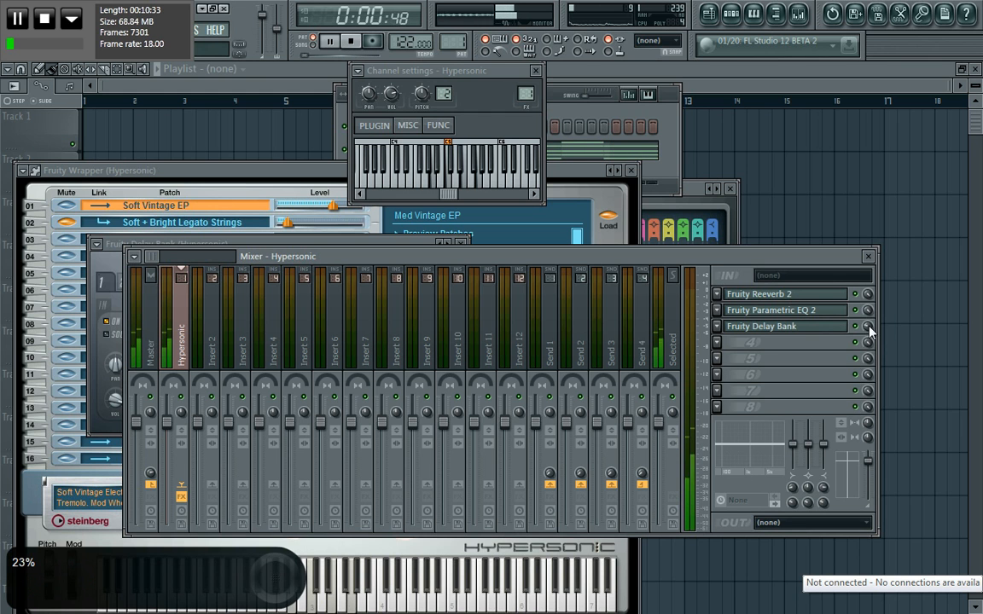
# Reopen the Fruity Delay Bank window and fine-tune its mix level while playing the progression
pyautogui.click(819, 333)
pyautogui.press('space')
pyautogui.click(819, 333)
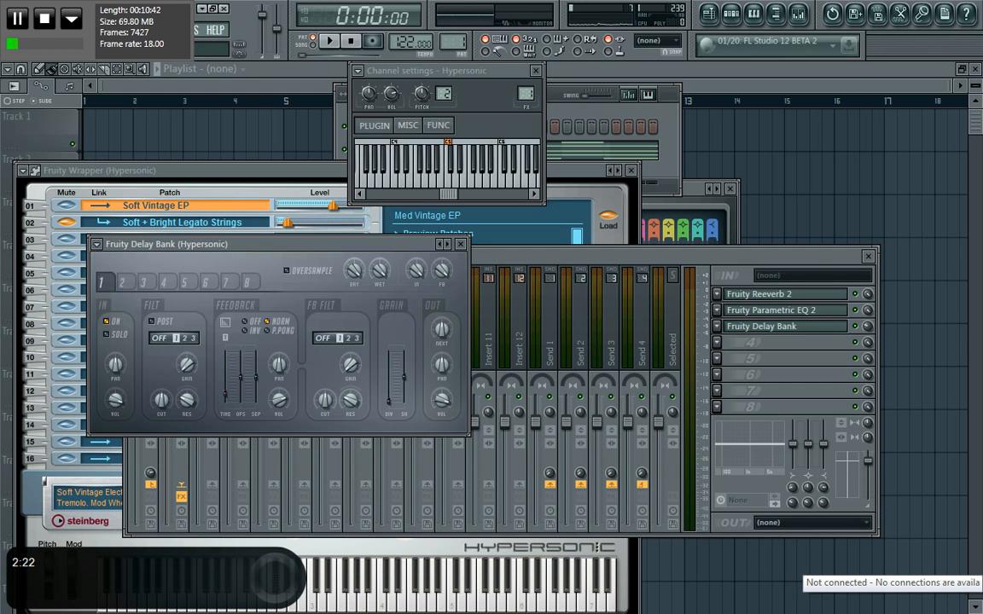
pyautogui.press('space')
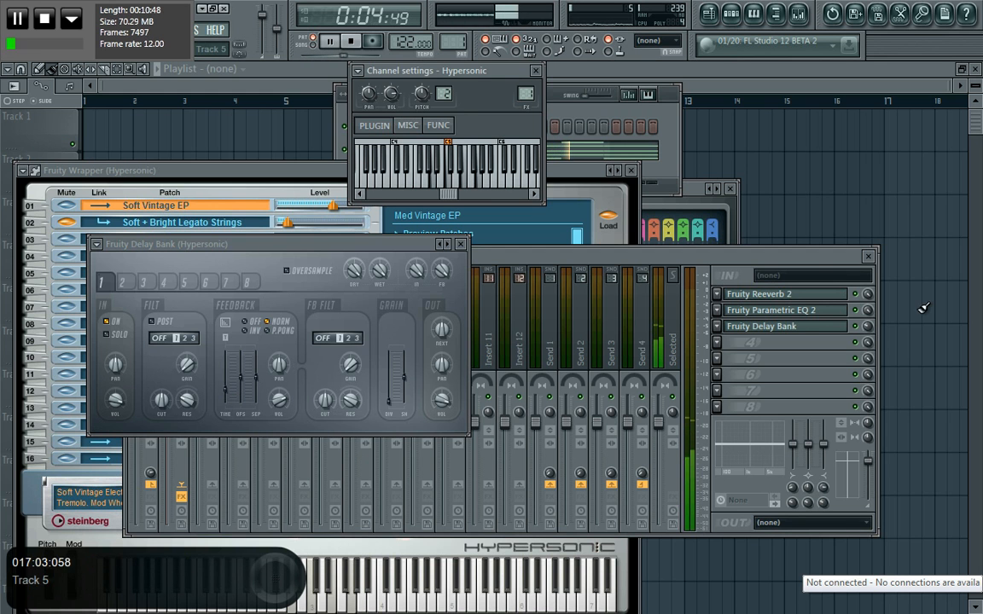
pyautogui.moveTo(867, 327); pyautogui.dragTo(870, 335)
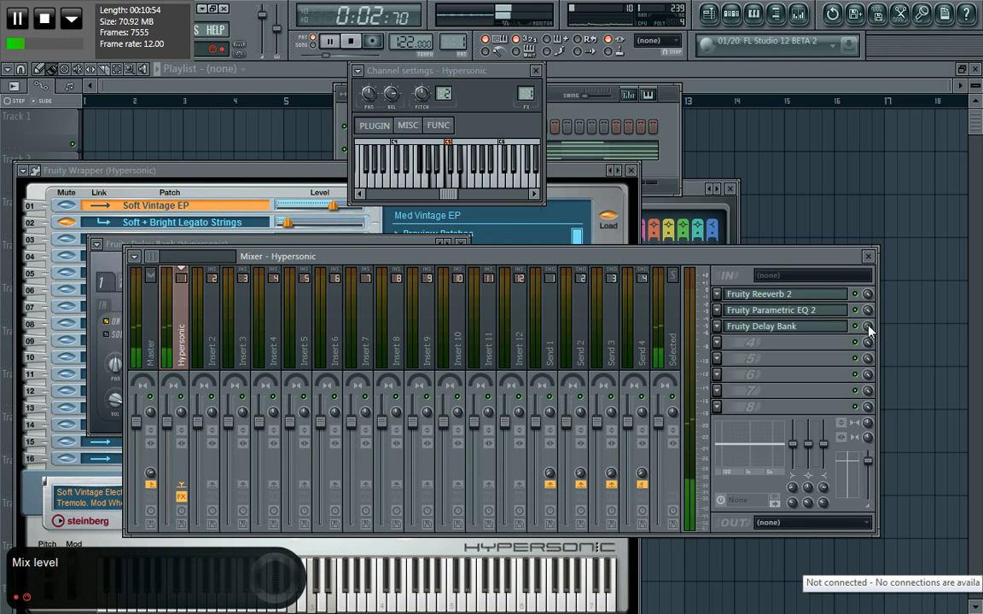
pyautogui.moveTo(868, 326); pyautogui.dragTo(868, 333)
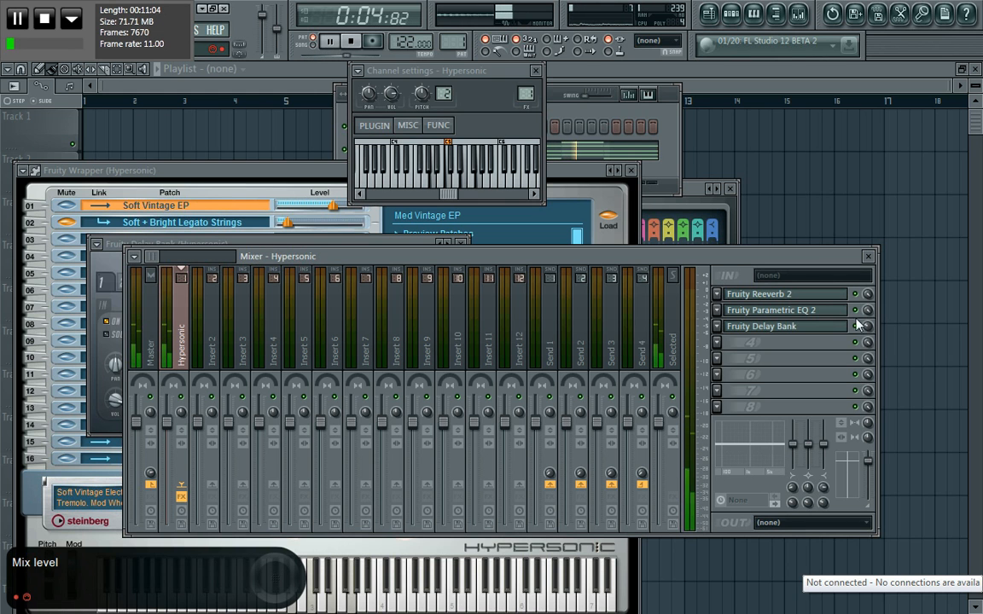
# Open the Hypersonic pattern in the piano roll and shift the first chord's E5 note slightly later
pyautogui.click(649, 155)
pyautogui.moveTo(154, 85); pyautogui.dragTo(888, 76)
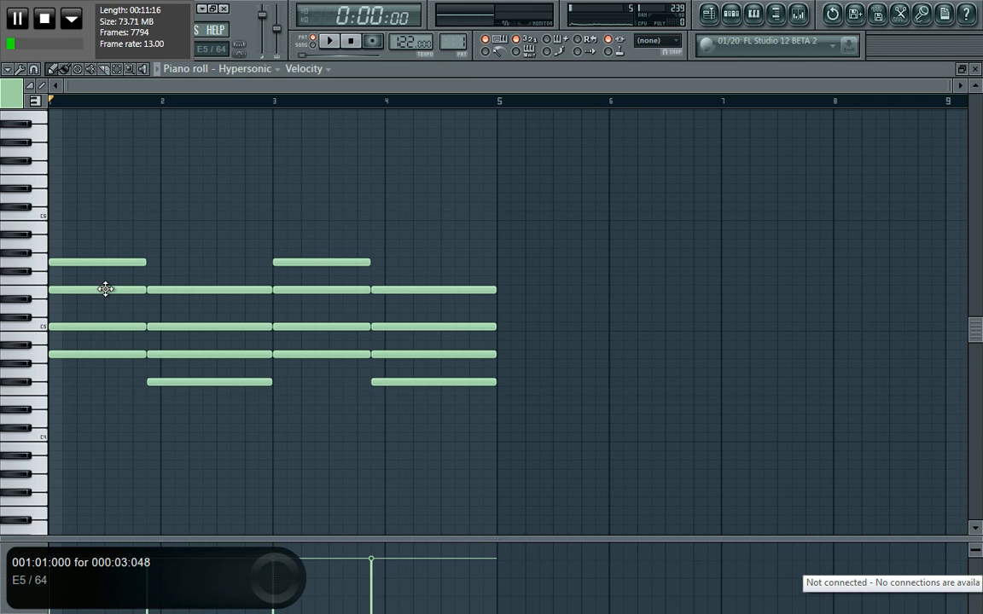
pyautogui.moveTo(95, 288); pyautogui.dragTo(100, 289)
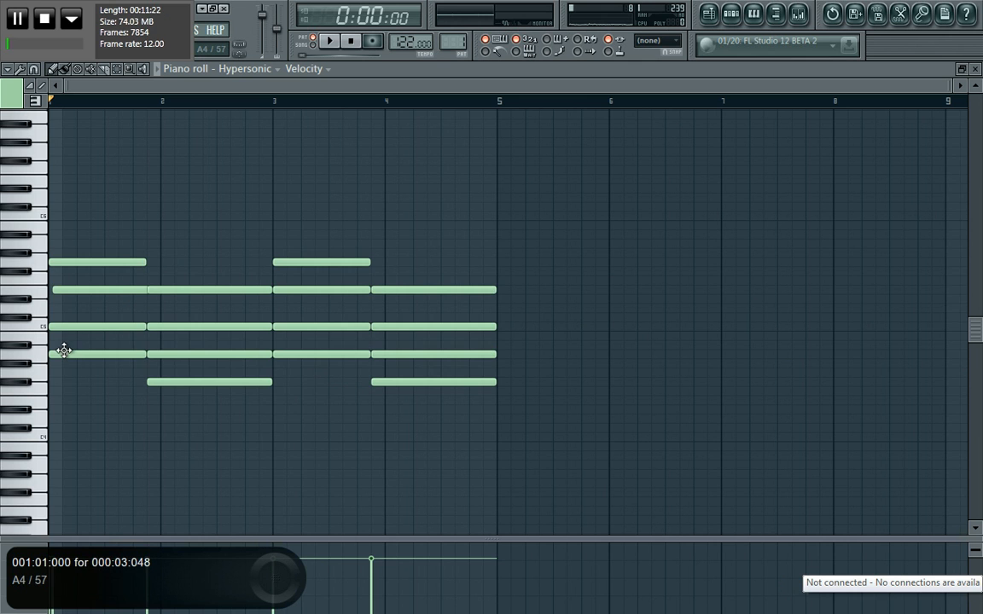
# Shift the first chord's A4 note later to start at 001:01:024 and play the progression
pyautogui.moveTo(64, 354); pyautogui.dragTo(71, 354)
pyautogui.press('space')
pyautogui.press('space')
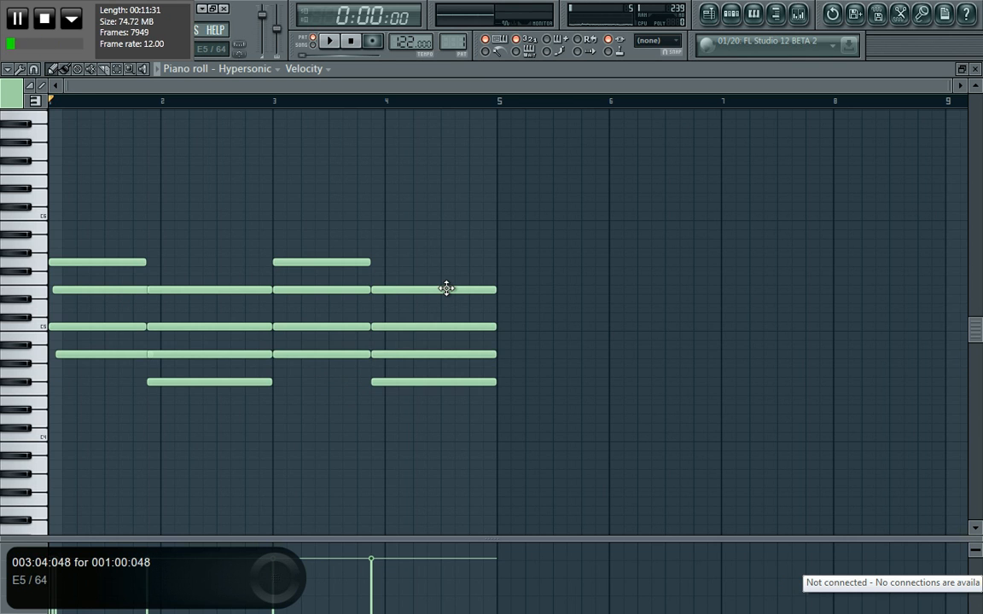
pyautogui.press('space')
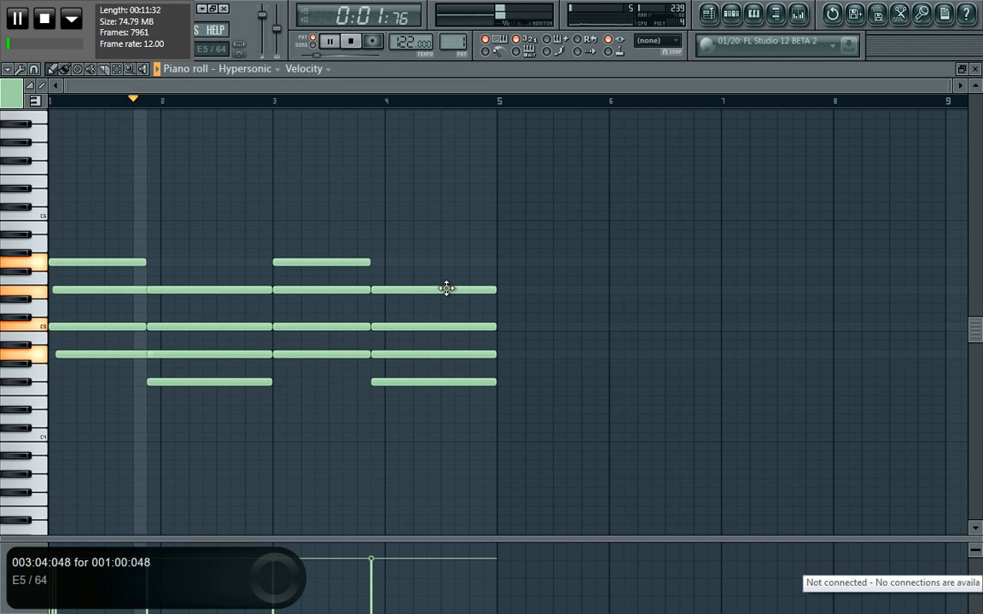
pyautogui.press('space')
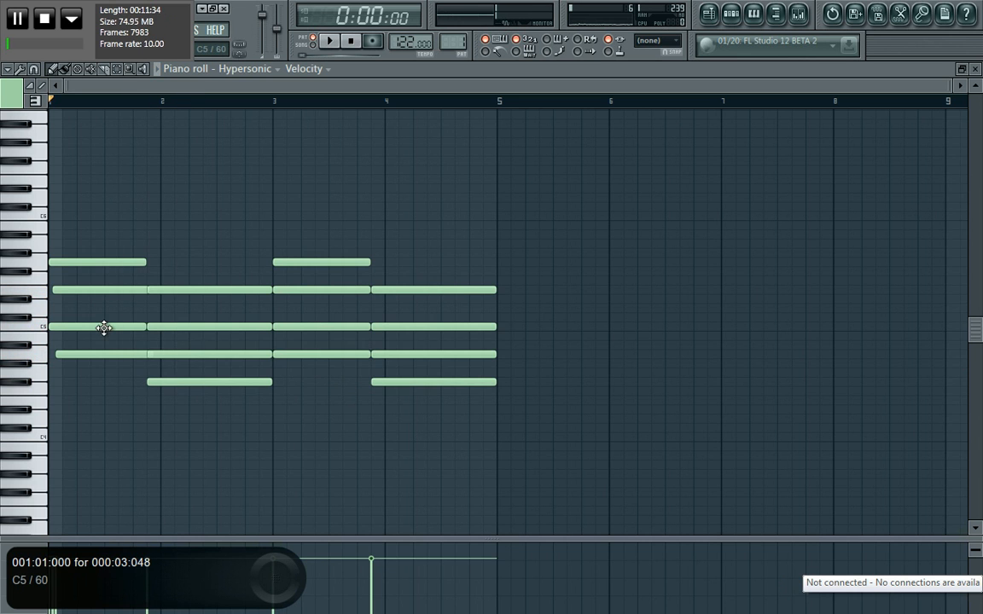
# Shorten the first chord's A4 and E5 notes to end where the second chord begins, and play the progression
pyautogui.moveTo(123, 360); pyautogui.dragTo(121, 377)
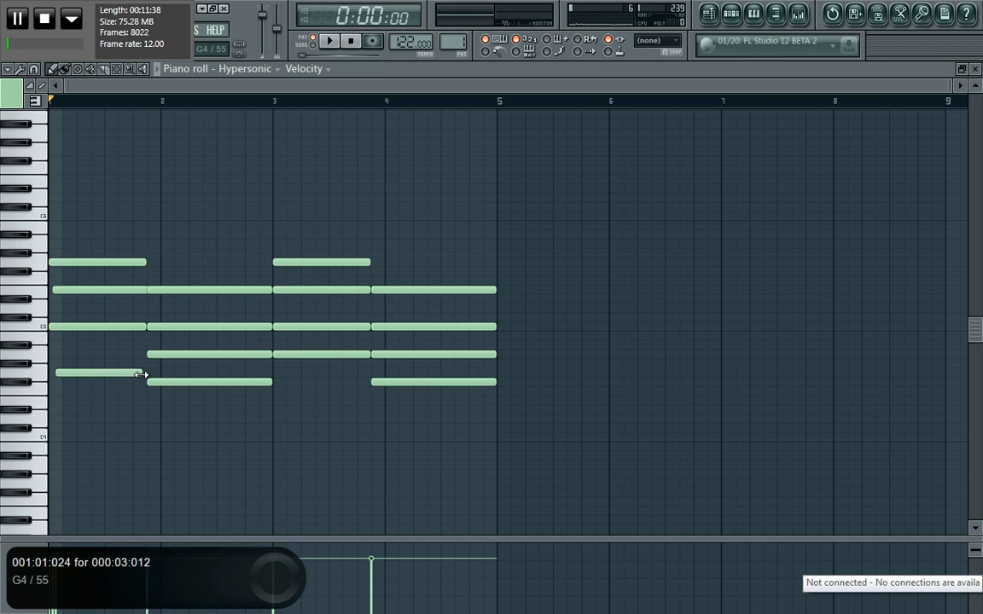
pyautogui.moveTo(137, 373)
pyautogui.mouseDown()
pyautogui.moveTo(135, 348)
pyautogui.moveTo(143, 355)
pyautogui.mouseUp()
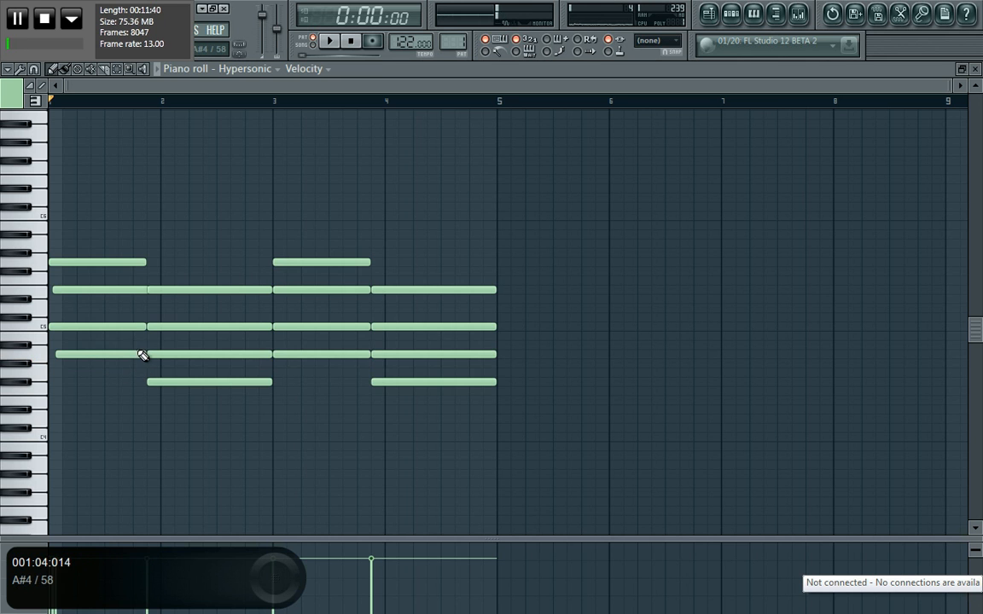
pyautogui.moveTo(140, 289)
pyautogui.mouseDown()
pyautogui.moveTo(138, 298)
pyautogui.moveTo(139, 287)
pyautogui.mouseUp()
pyautogui.press('space')
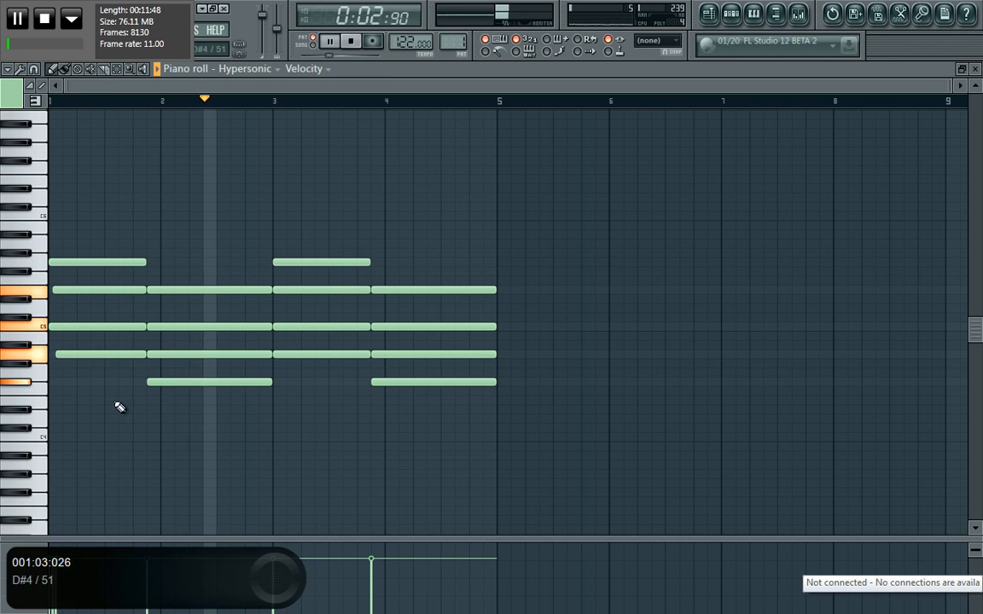
pyautogui.press('space')
# Move the first chord's A4 note back to the start of bar 1 and play the chord
pyautogui.moveTo(83, 354); pyautogui.dragTo(39, 354)
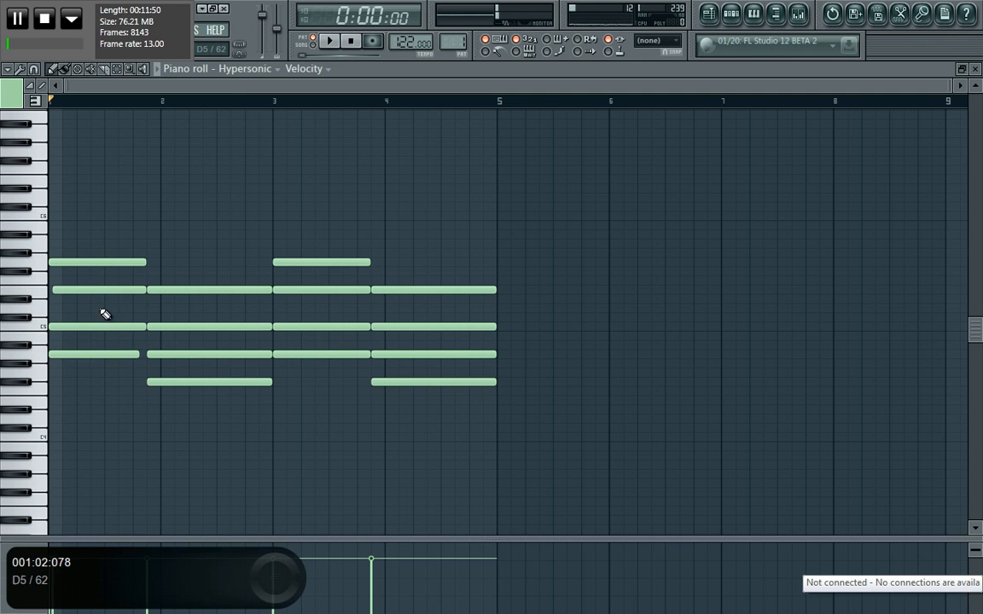
pyautogui.press('space')
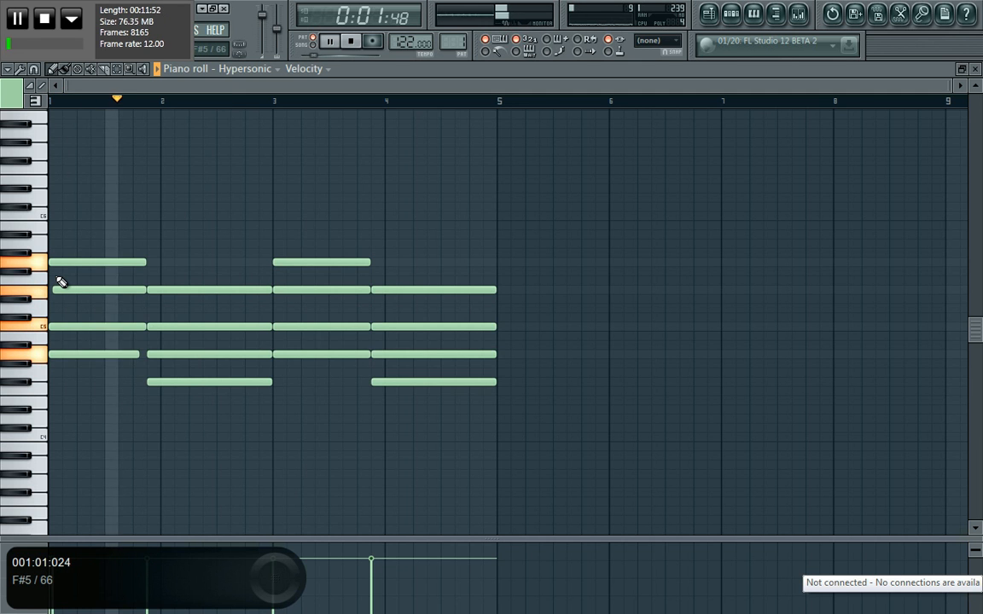
pyautogui.press('space')
# Shift the second chord's E5 note to 001:04:060, trim its end to bar 3, and play the progression
pyautogui.moveTo(160, 288); pyautogui.dragTo(165, 290)
pyautogui.press('space')
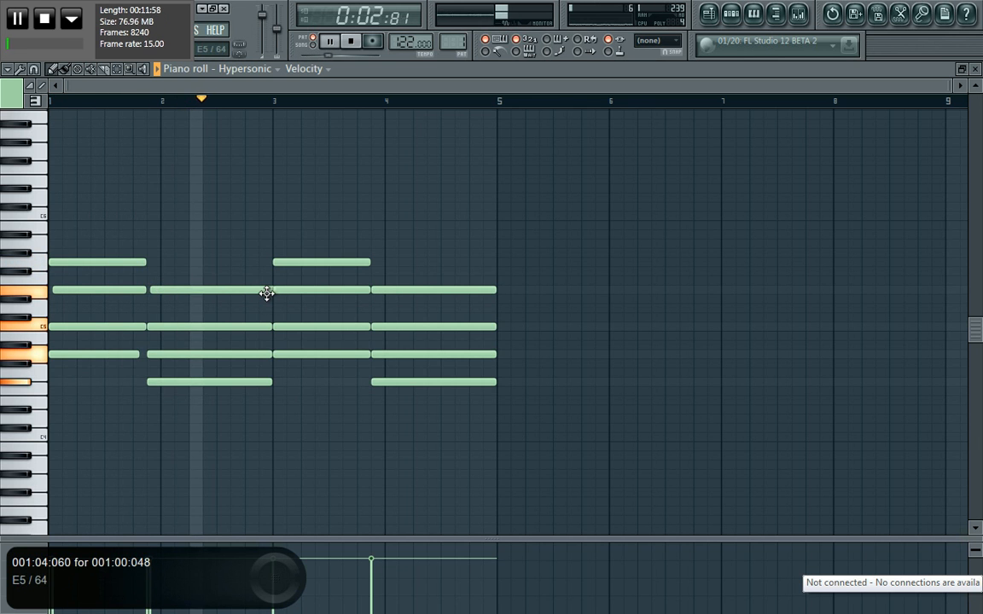
pyautogui.press('space')
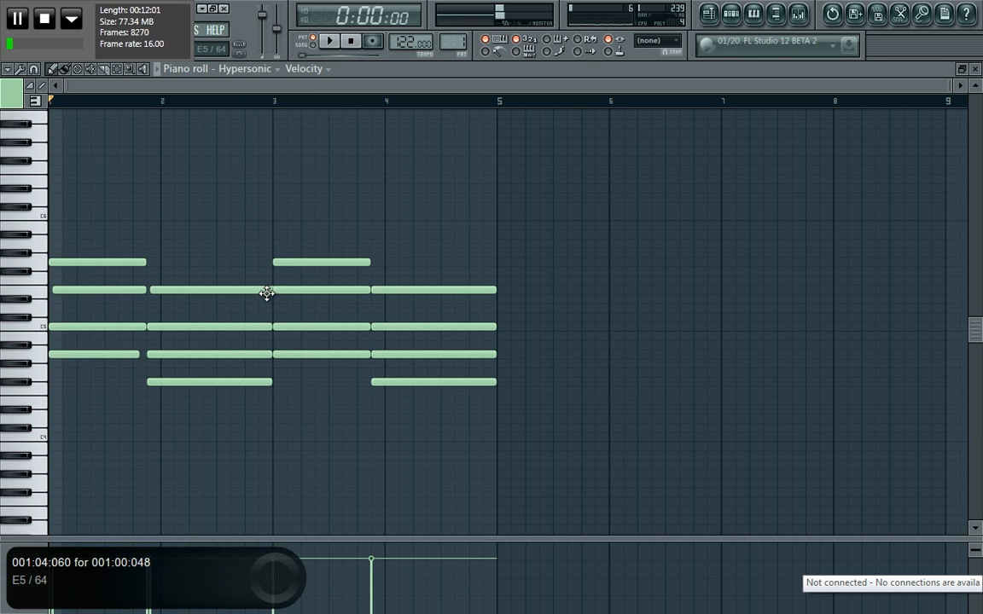
pyautogui.moveTo(262, 292); pyautogui.dragTo(263, 290)
pyautogui.press('space')
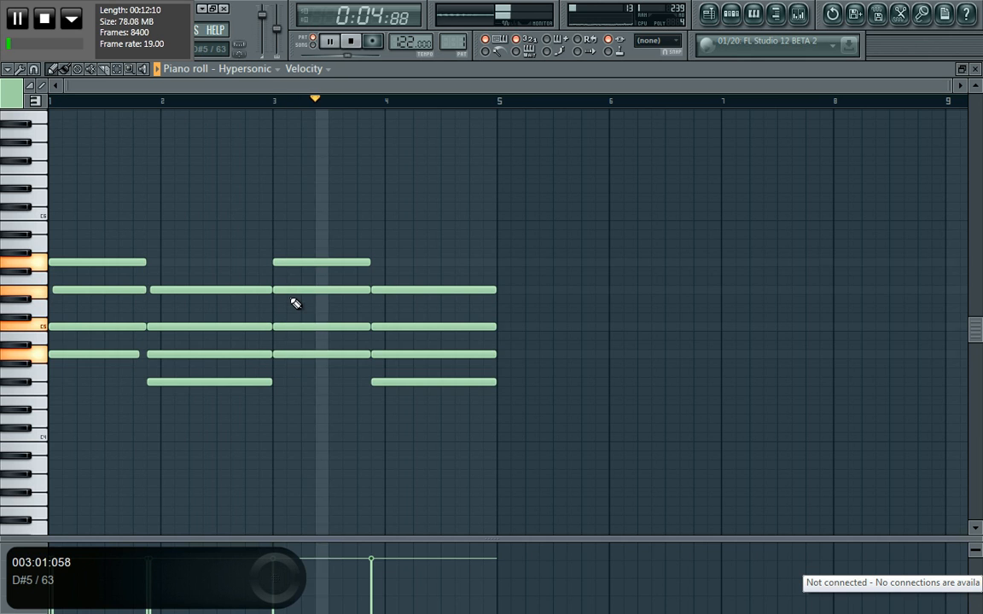
pyautogui.press('space')
# Replace the third chord's E5 note with a shorter one starting slightly after bar 3, and start playback
pyautogui.rightClick(292, 291)
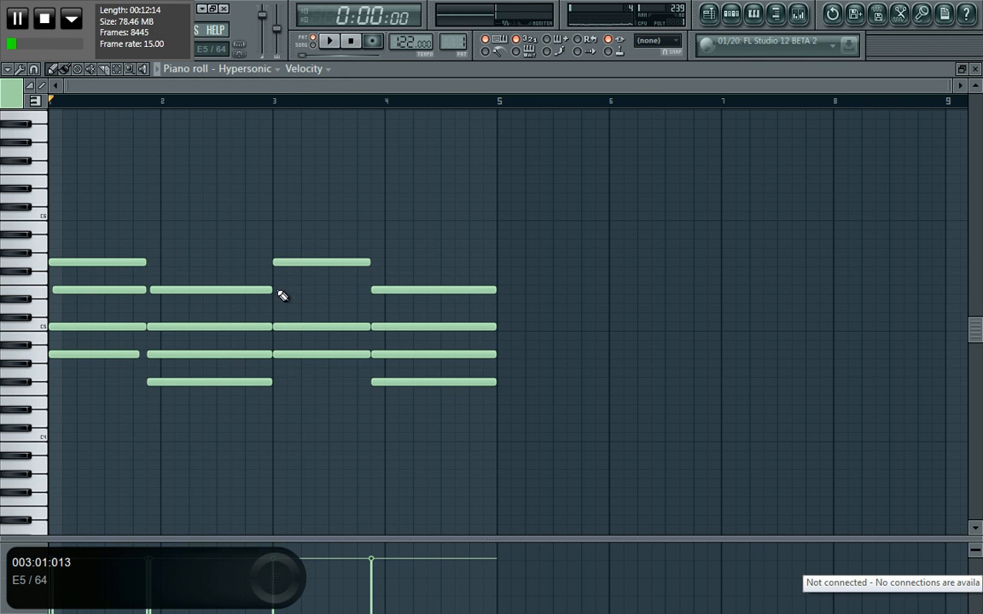
pyautogui.click(282, 291)
pyautogui.press('space')
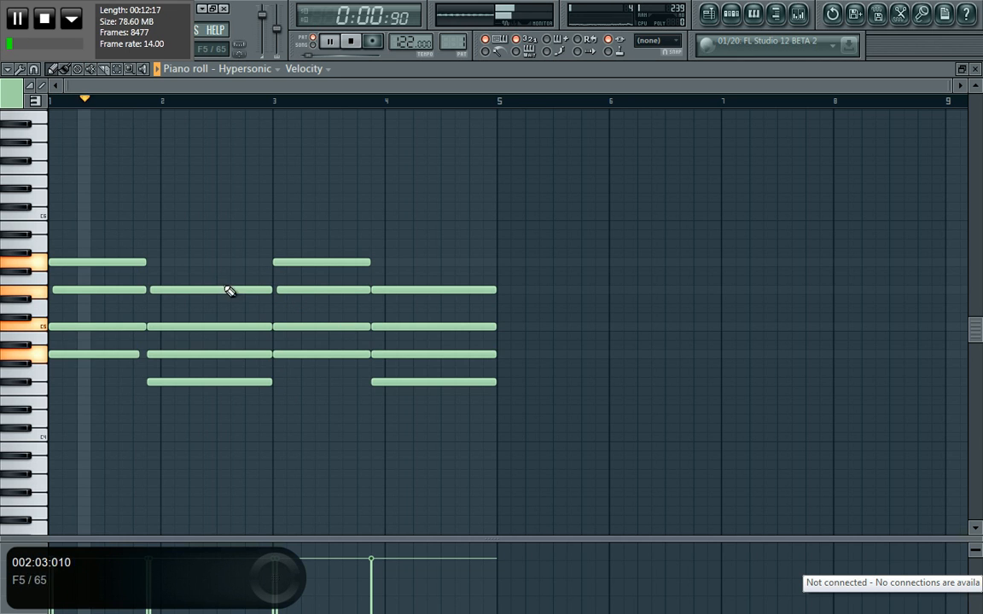
# Replace the fourth chord's E5 note with one starting at 003:04:060 and ending at bar 5, and stop playback
pyautogui.rightClick(392, 290)
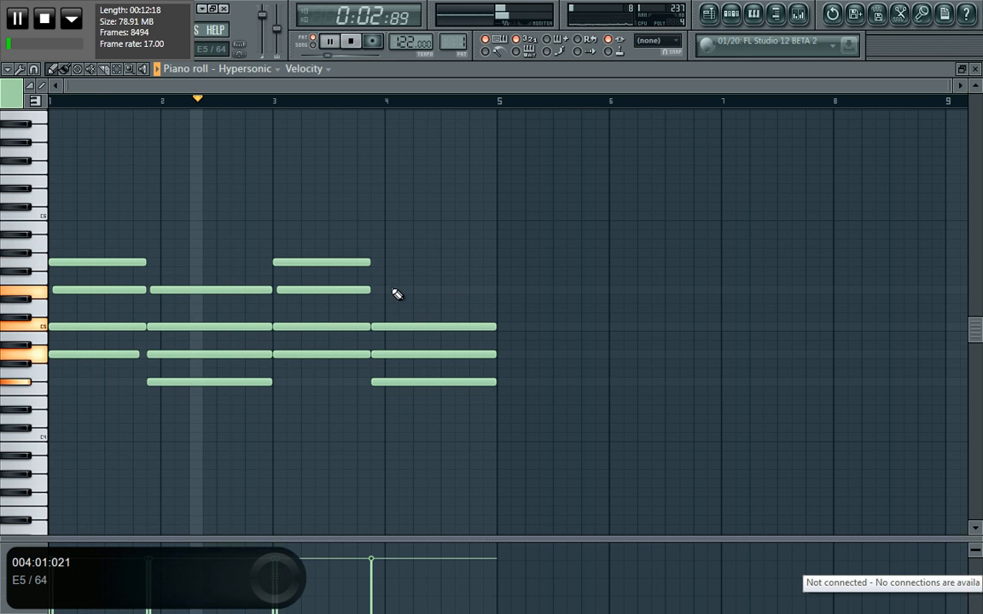
pyautogui.click(380, 291)
pyautogui.moveTo(391, 290); pyautogui.dragTo(388, 290)
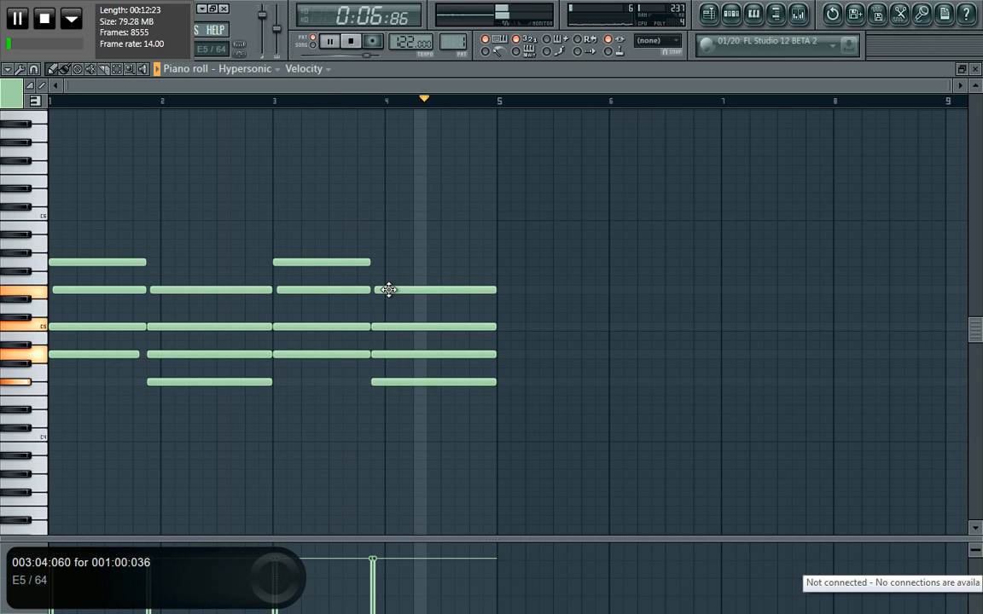
pyautogui.press('space')
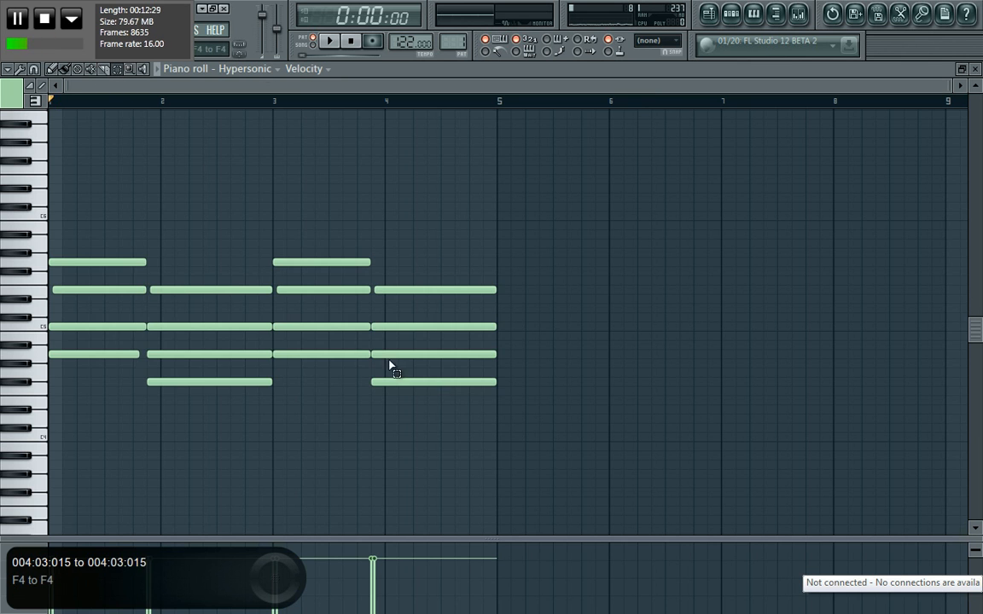
# Select all notes of the progression and look through the piano roll's note-editing tools
pyautogui.moveTo(447, 397); pyautogui.dragTo(34, 194)
pyautogui.click(7, 70)
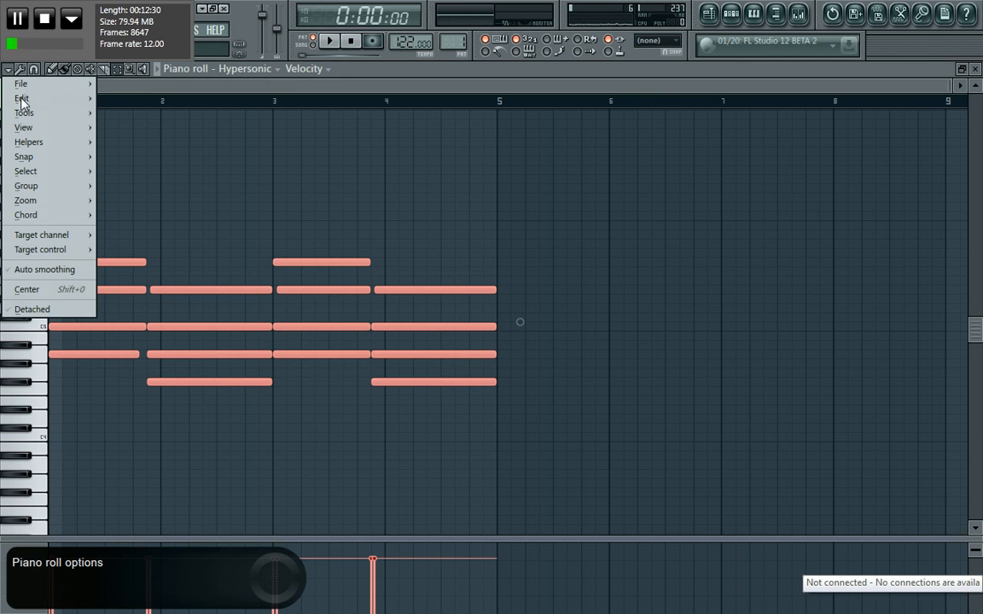
pyautogui.moveTo(52, 114)
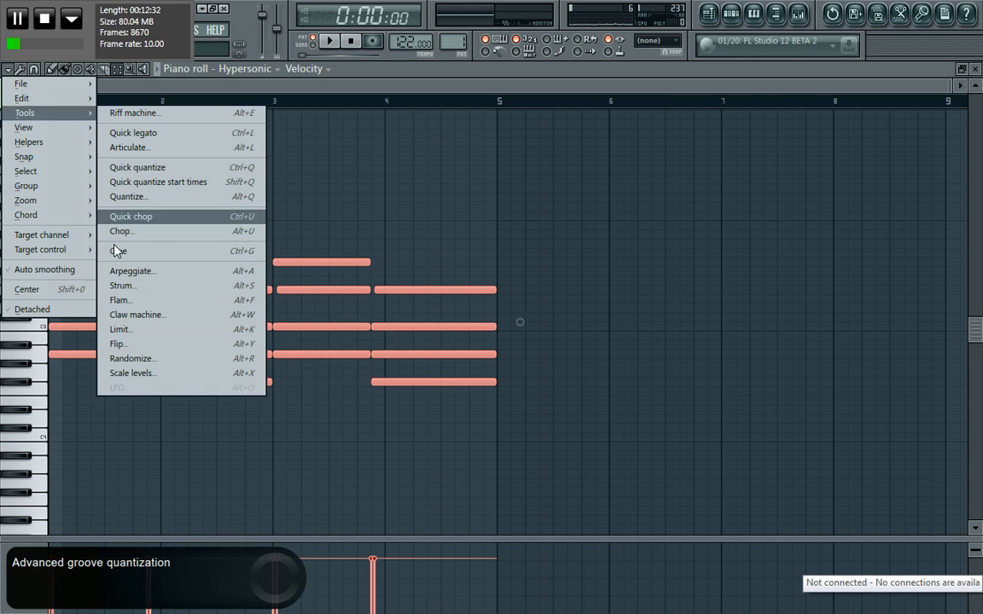
pyautogui.click(395, 88)
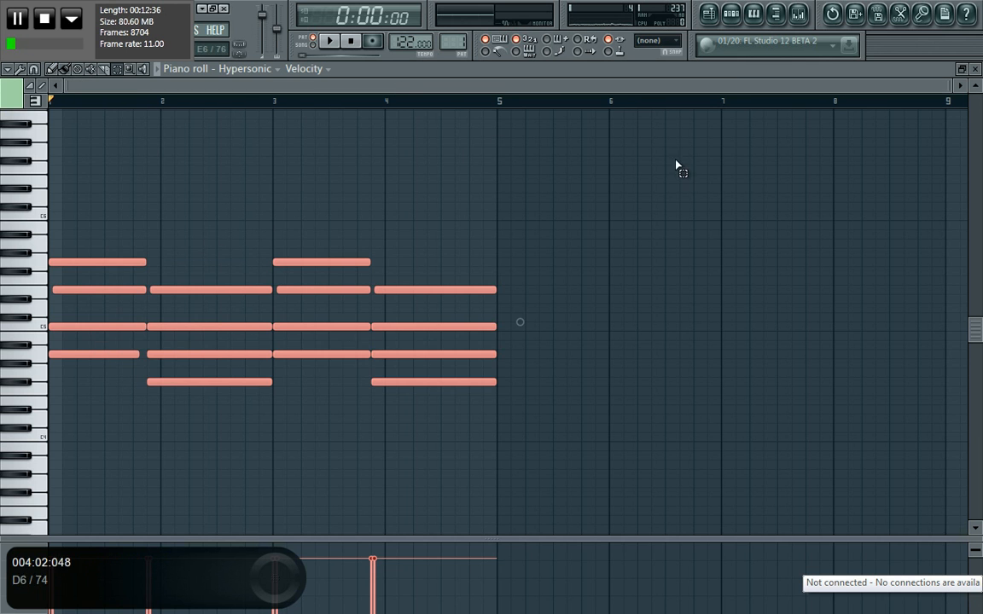
# Show the channel rack and the mixer over the piano roll
pyautogui.click(731, 13)
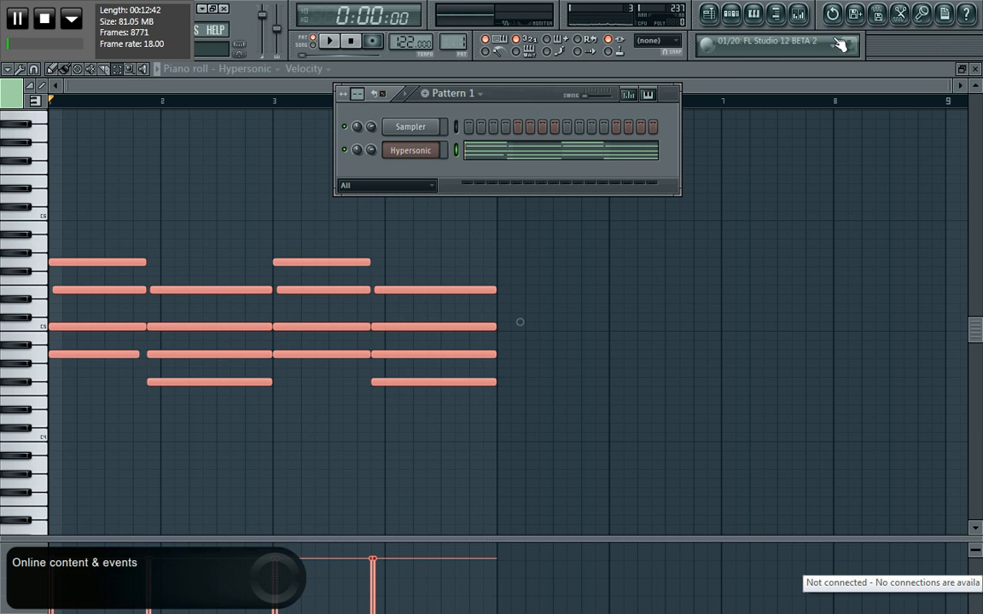
pyautogui.click(799, 15)
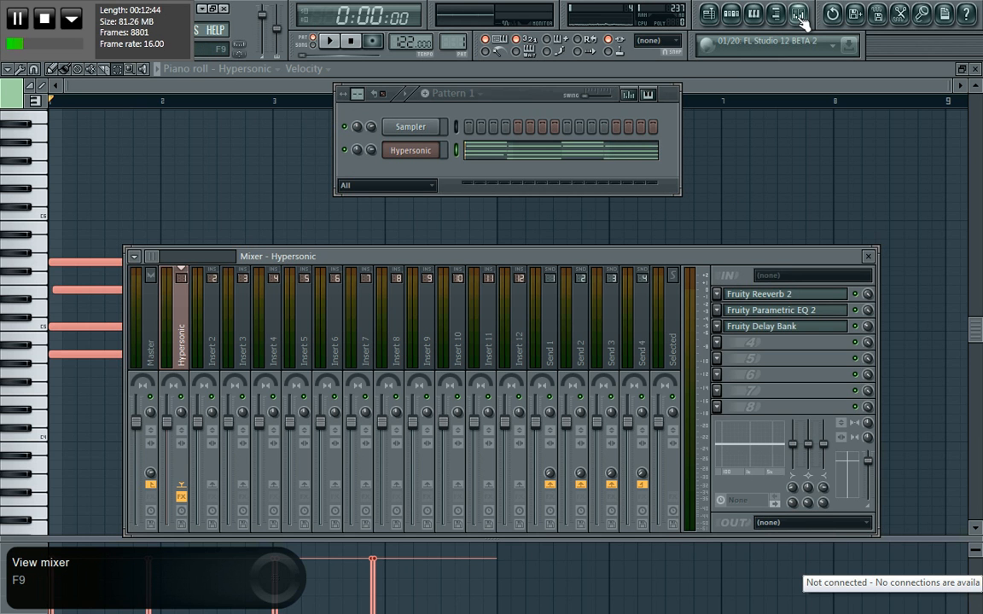